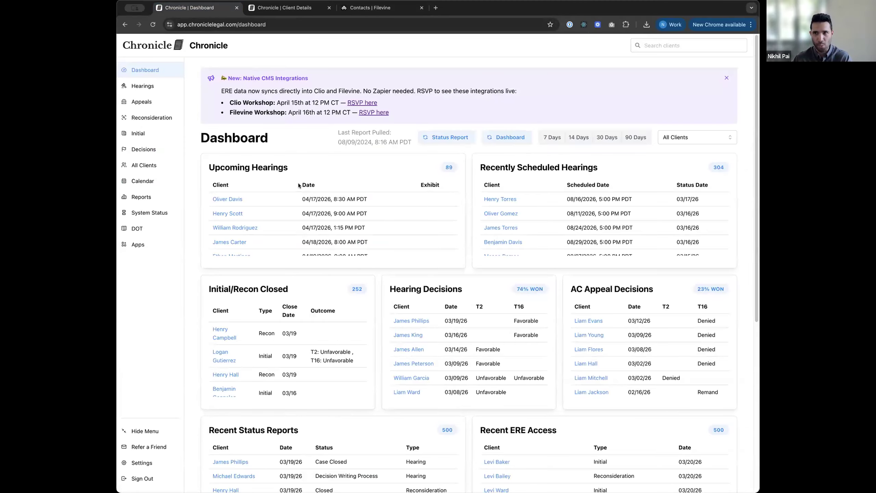
Step: Zoom in on Chronicle's Filevine integration settings (Filevine Sandbox Integration, connected), then go to Filevine
scroll(425, 246, "down", 1)
scroll(463, 257, "down", 3)
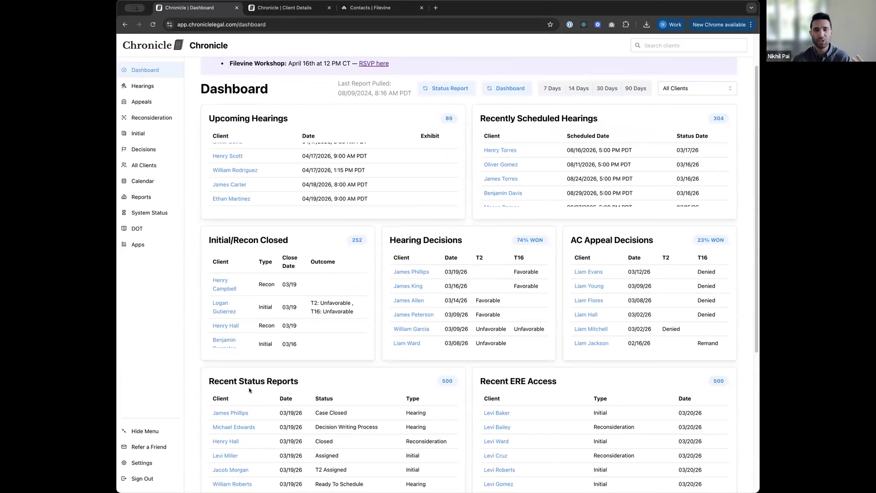
left_click(161, 462)
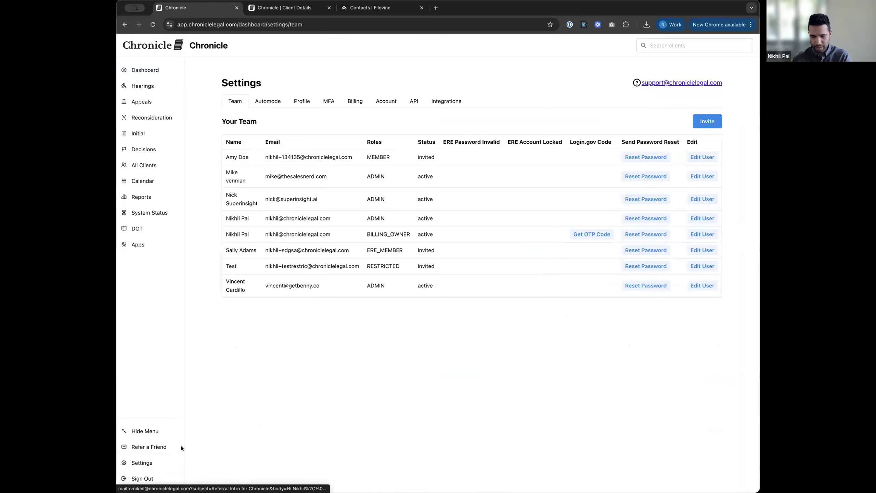
key("super+equal")
key("super+equal")
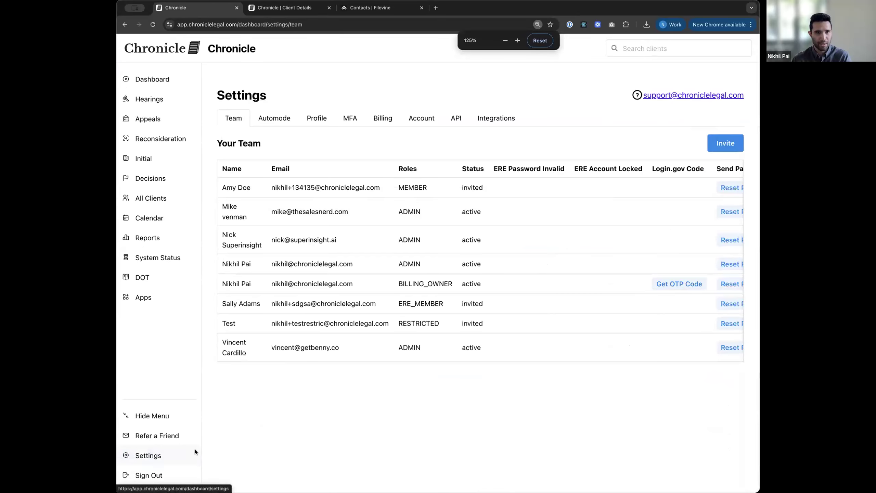
left_click(496, 118)
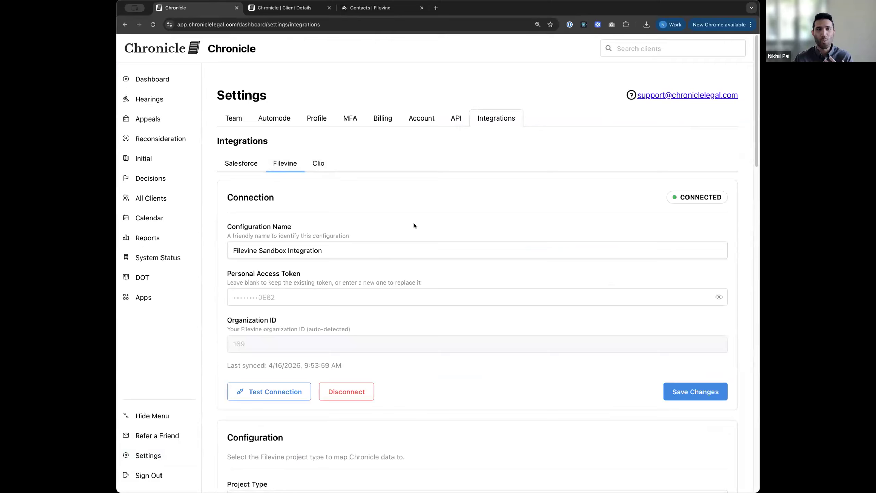
left_click(390, 10)
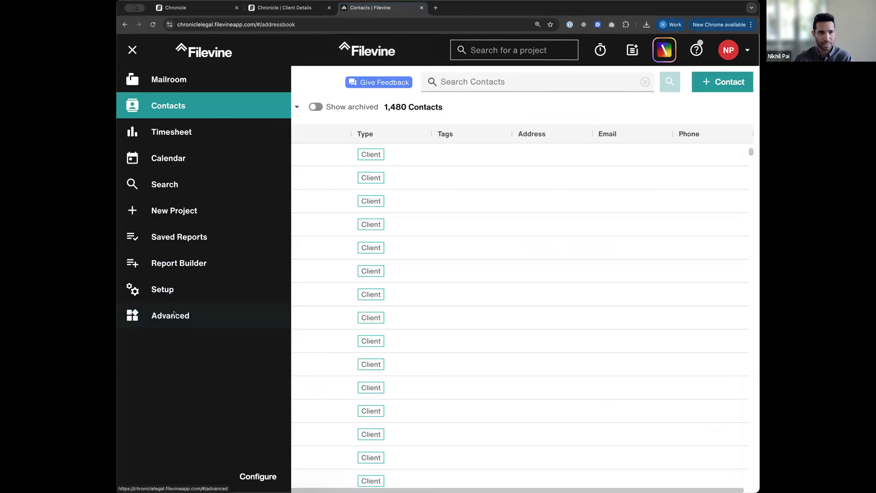
Step: Filter Advanced > Integrations by 'chron', then deactivate and reactivate the Chronicle integration
left_click(173, 314)
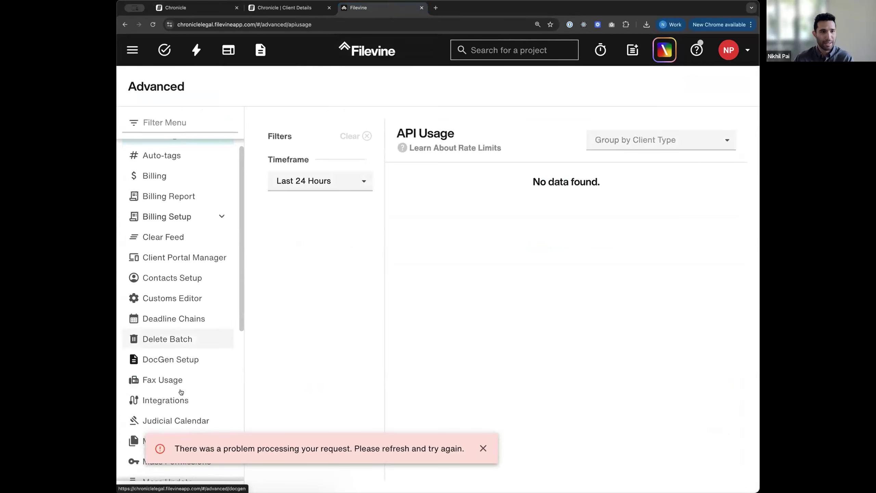
left_click(183, 399)
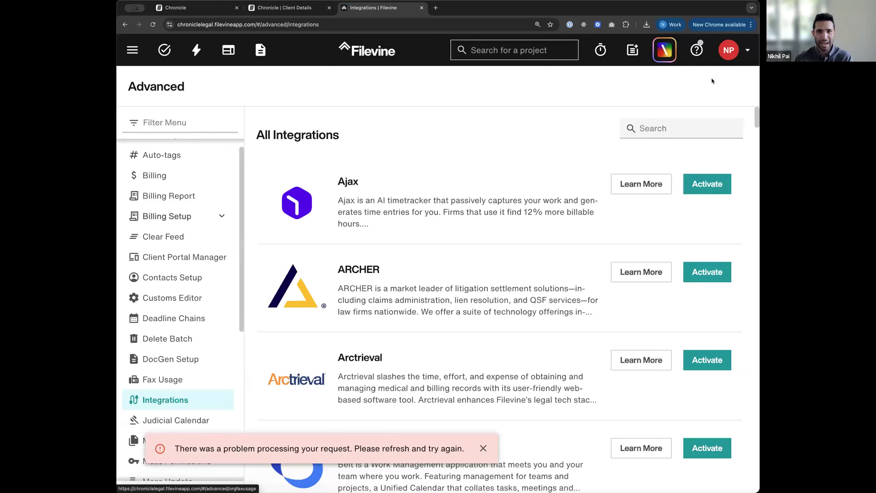
left_click(686, 129)
type("chron")
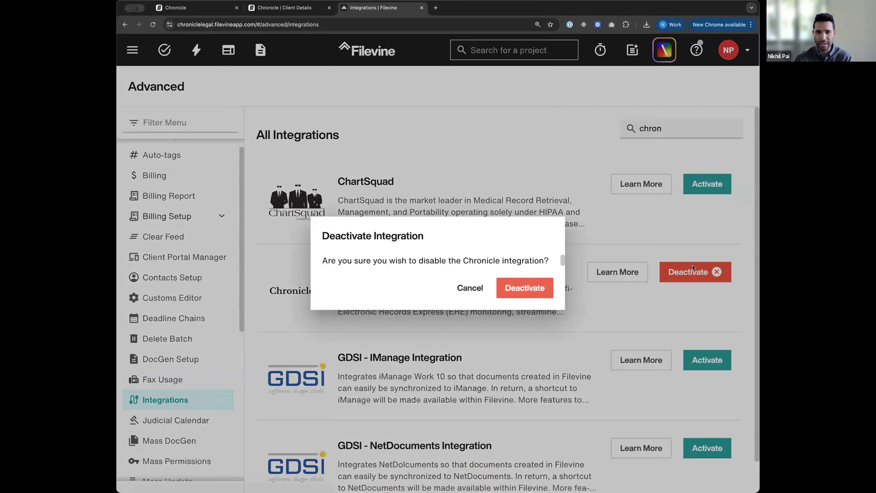
left_click(517, 286)
left_click(713, 273)
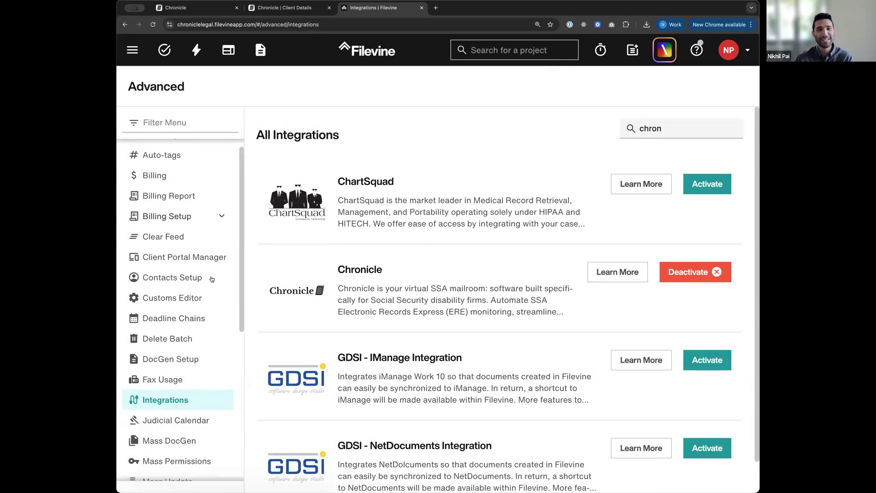
scroll(211, 280, "down", 3)
scroll(212, 280, "down", 8)
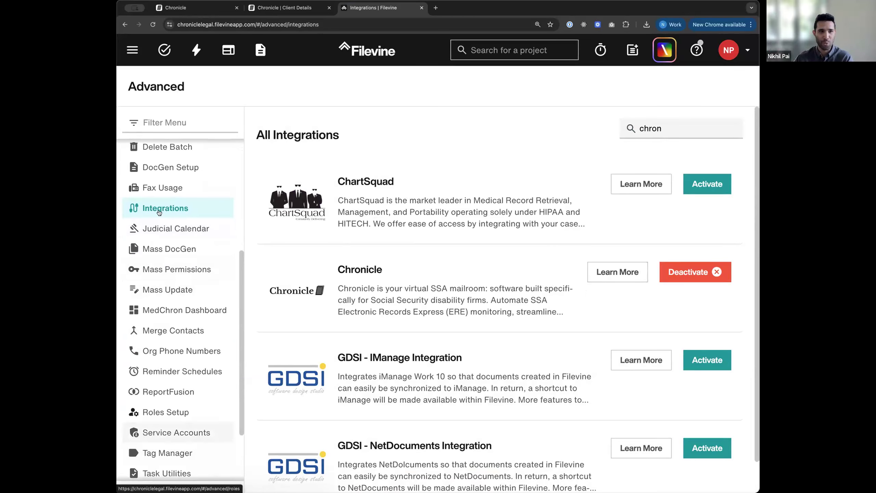
Step: Open Advanced > Service Accounts for the Chronicle Sandbox organization
left_click(133, 51)
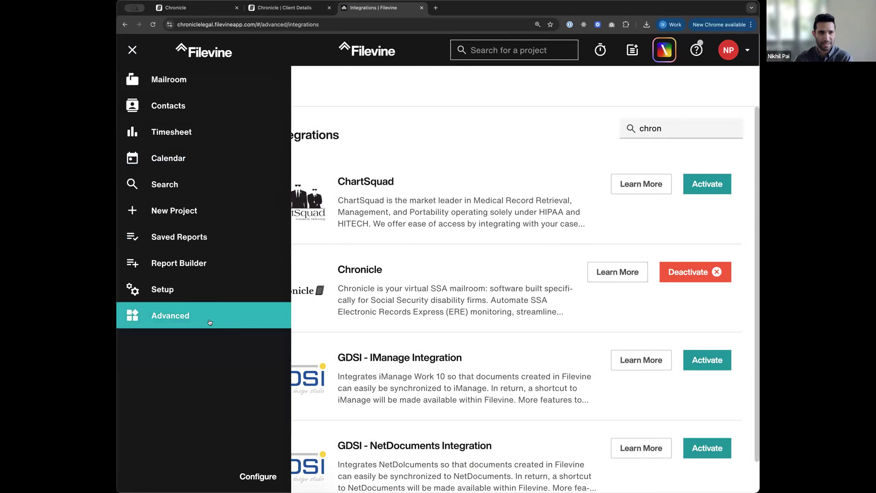
left_click(186, 333)
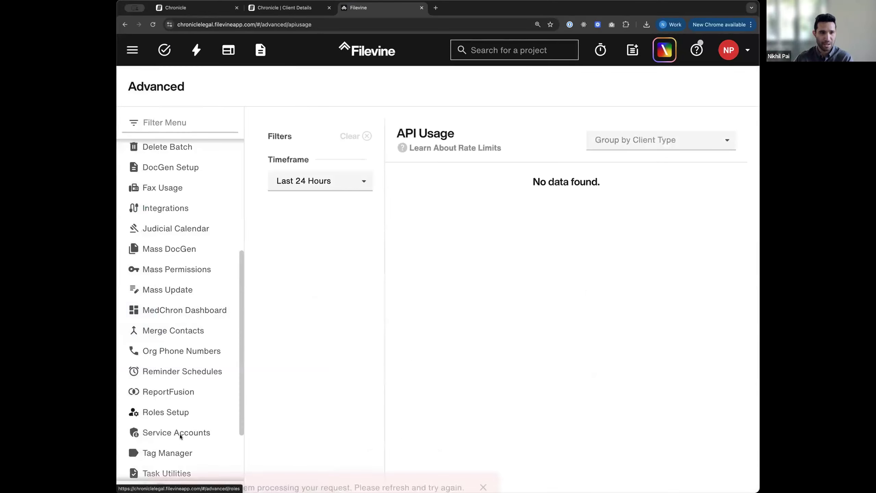
scroll(175, 397, "down", 3)
left_click(180, 349)
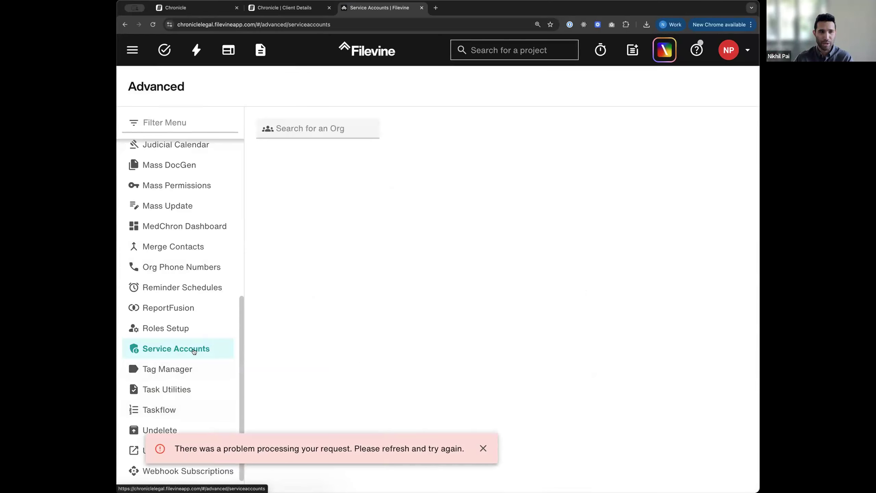
left_click(306, 135)
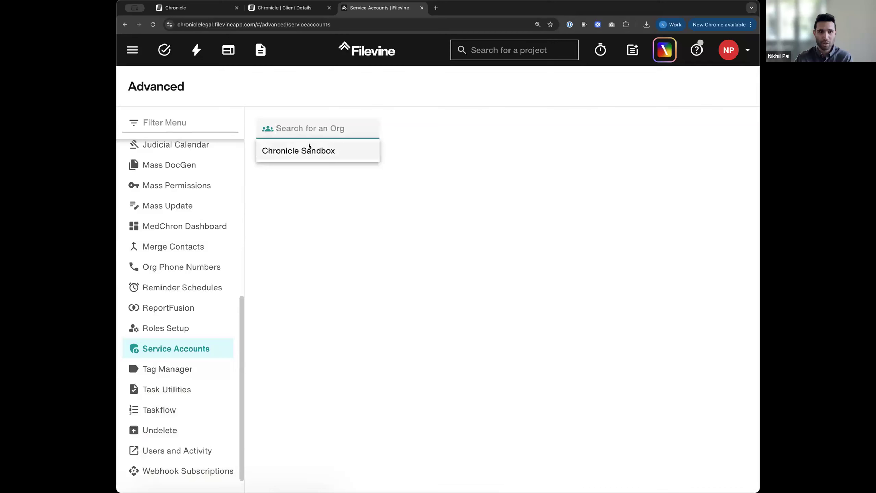
left_click(309, 146)
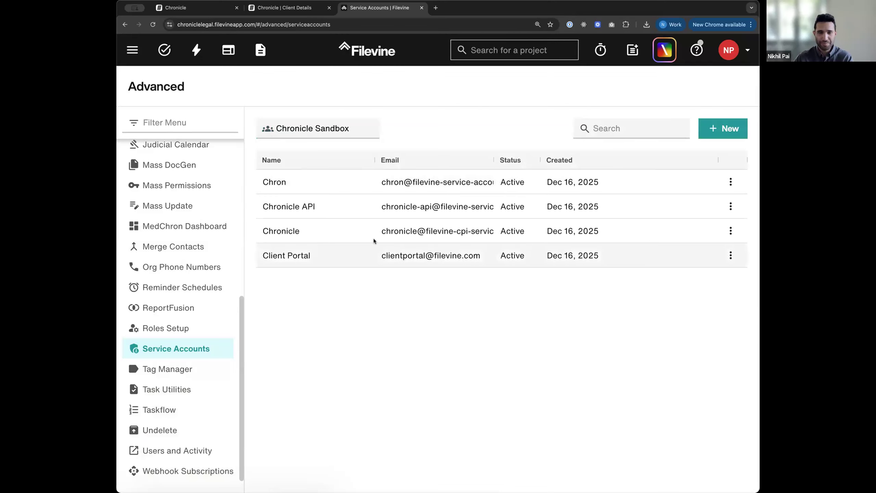
Step: Try creating a Chronicle-type service account and dismiss the error that it already exists
left_click(728, 128)
left_click(621, 124)
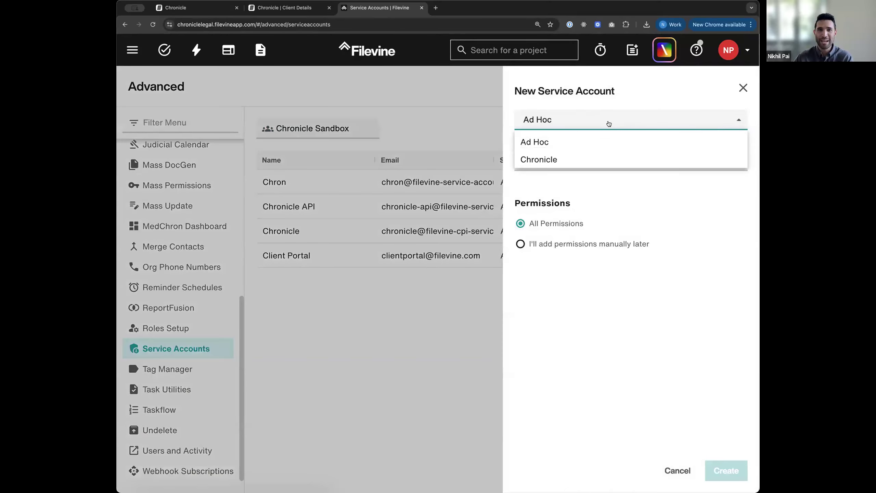
left_click(594, 156)
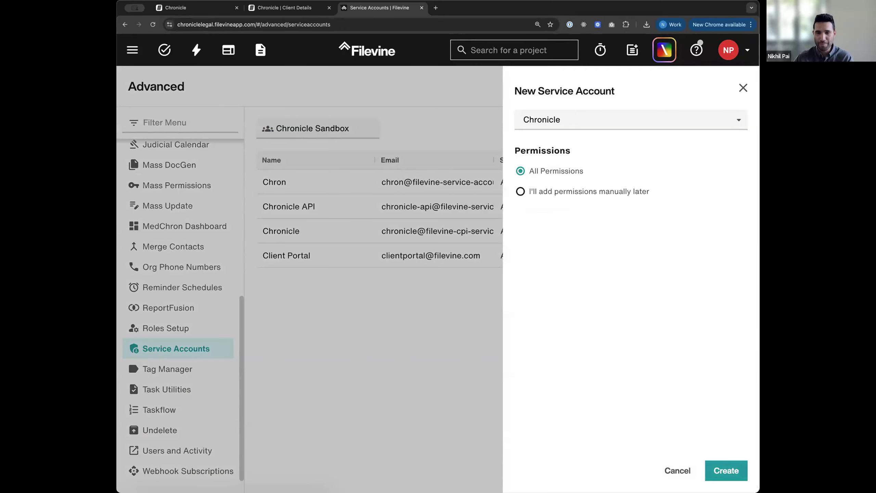
left_click(721, 471)
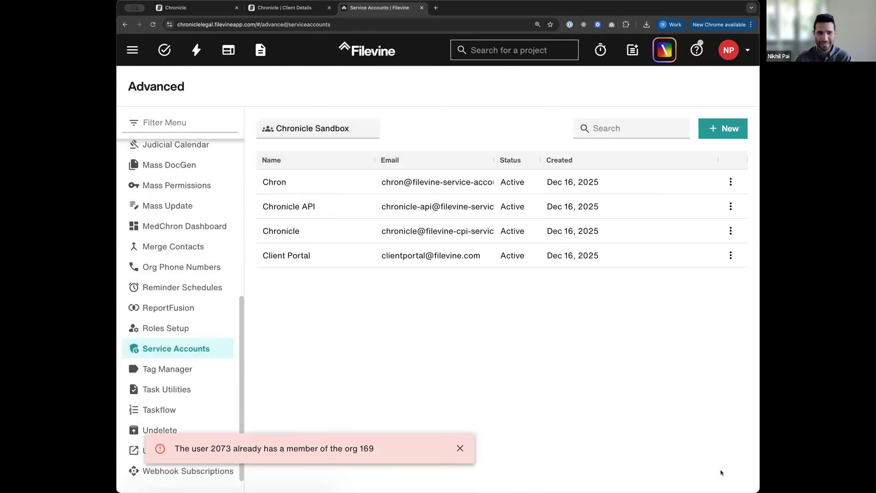
left_click(455, 445)
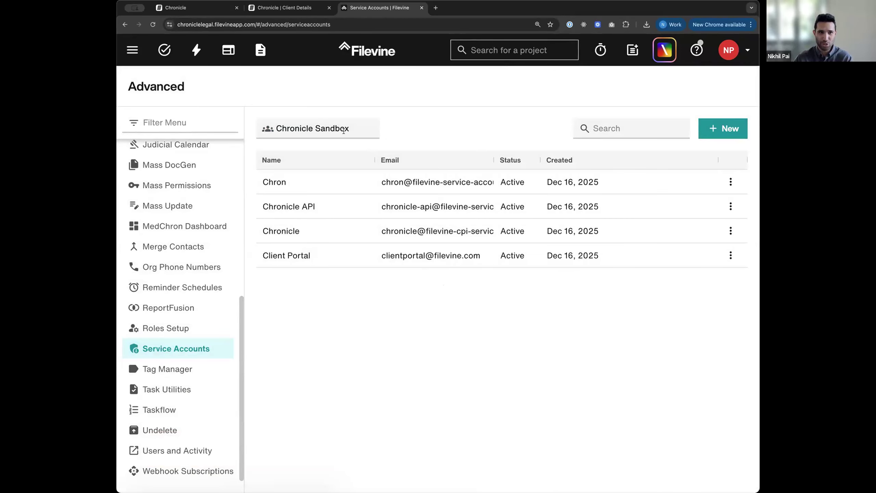
Step: Open another new service account form with the Ad Hoc type, then cancel it
left_click(720, 132)
left_click(630, 112)
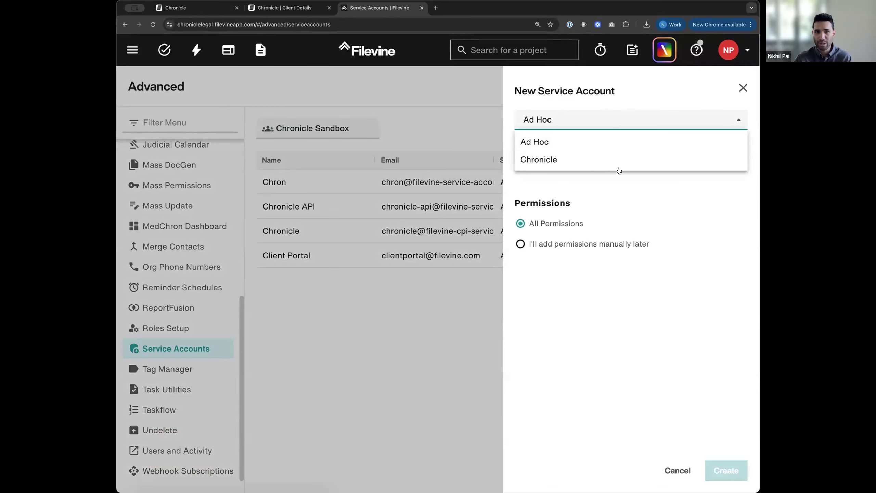
left_click(677, 318)
left_click(606, 160)
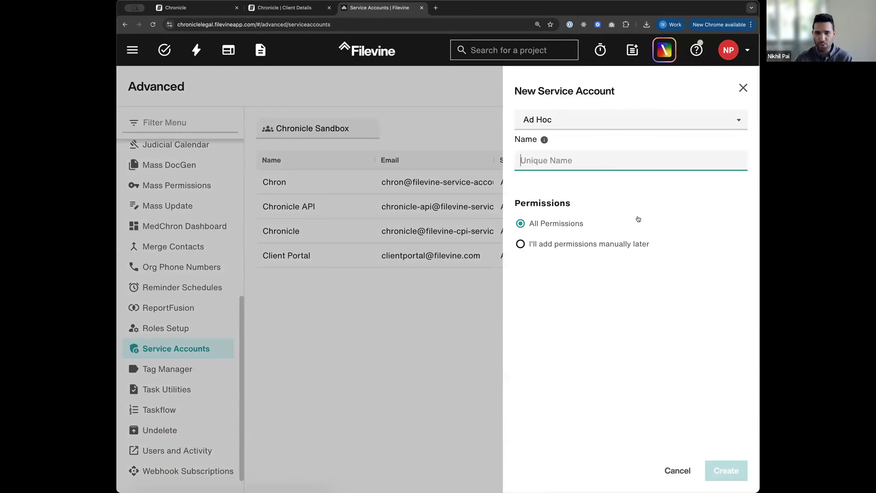
left_click(743, 89)
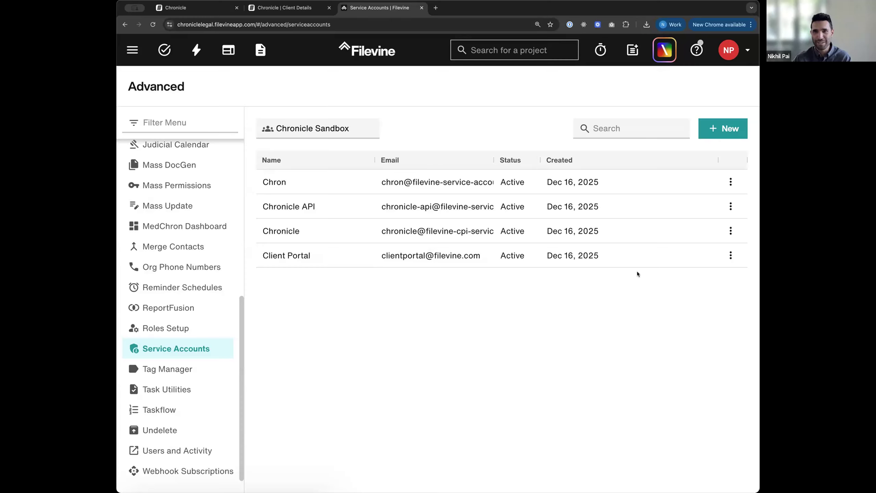
Step: Open Account Manager in a new tab and show the personal access tokens list
left_click(748, 51)
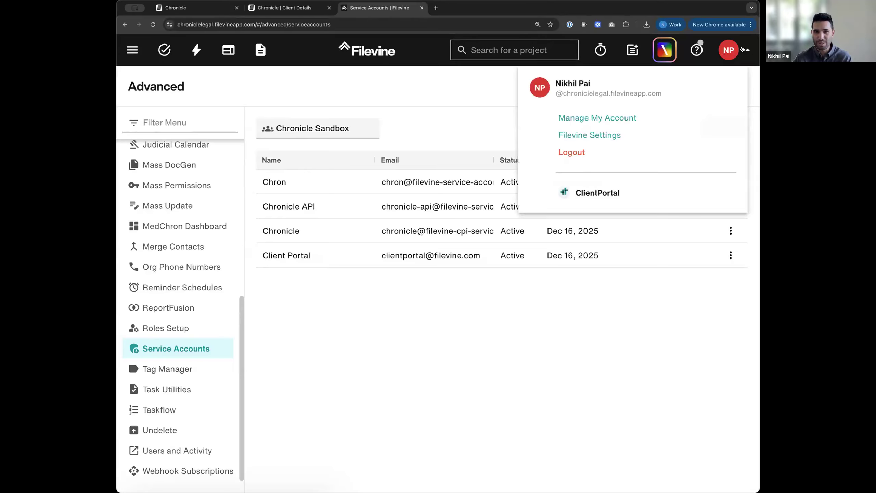
left_click(615, 119)
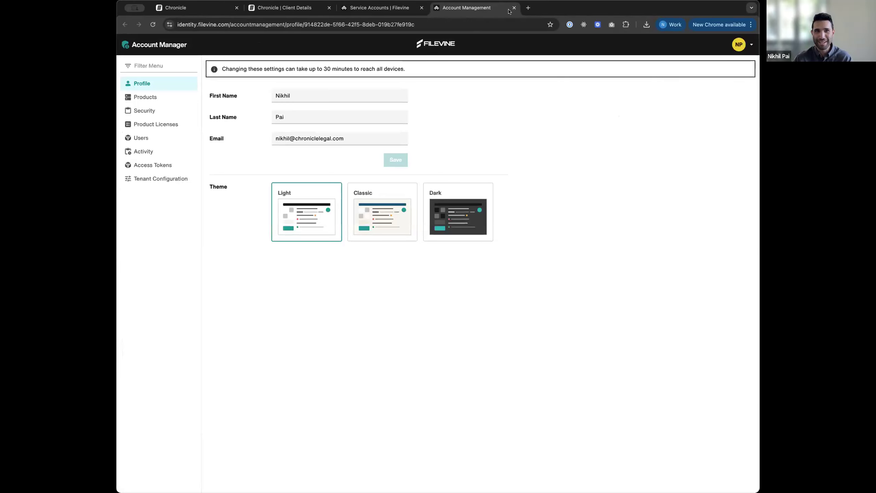
left_click(379, 7)
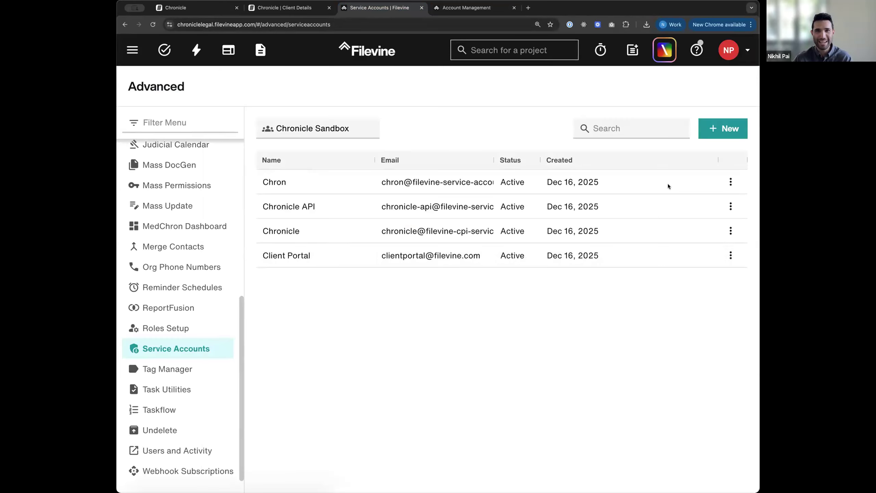
left_click(746, 52)
left_click(631, 117)
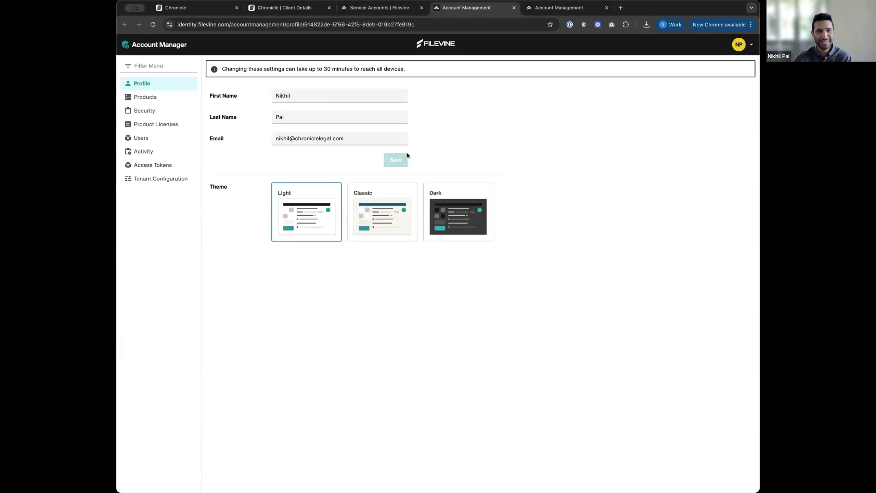
left_click(160, 166)
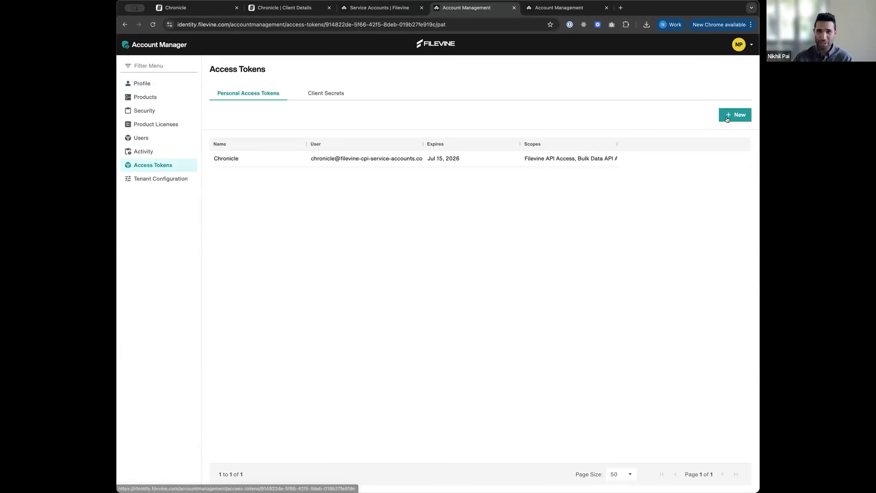
Step: Start a new access token named 'Chronicle' assigned to the Chronicle service account user
left_click(727, 119)
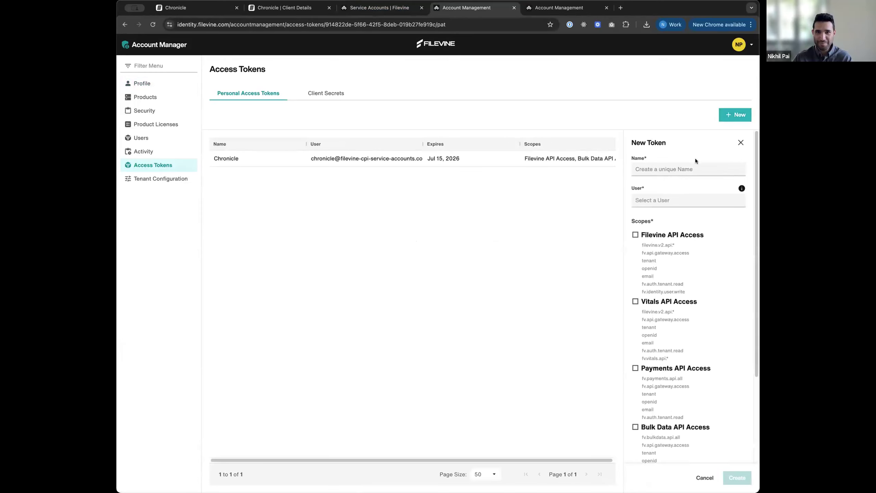
left_click(688, 168)
type("Chronicle")
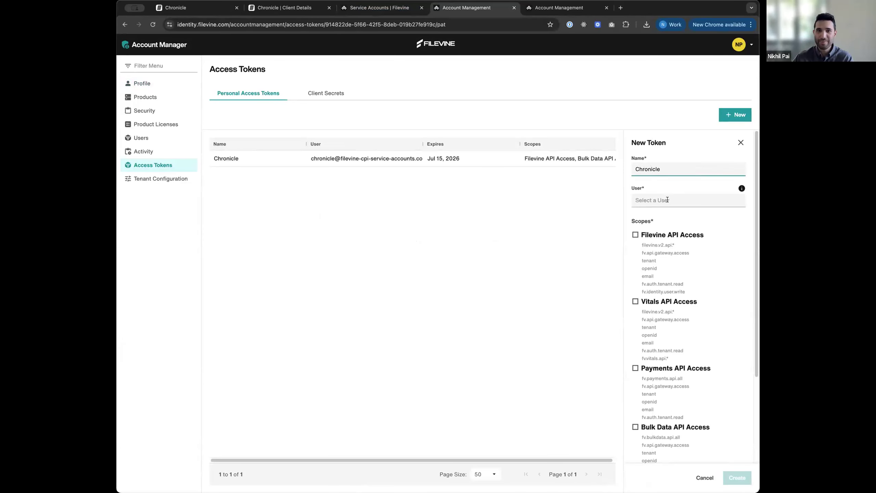
left_click(666, 199)
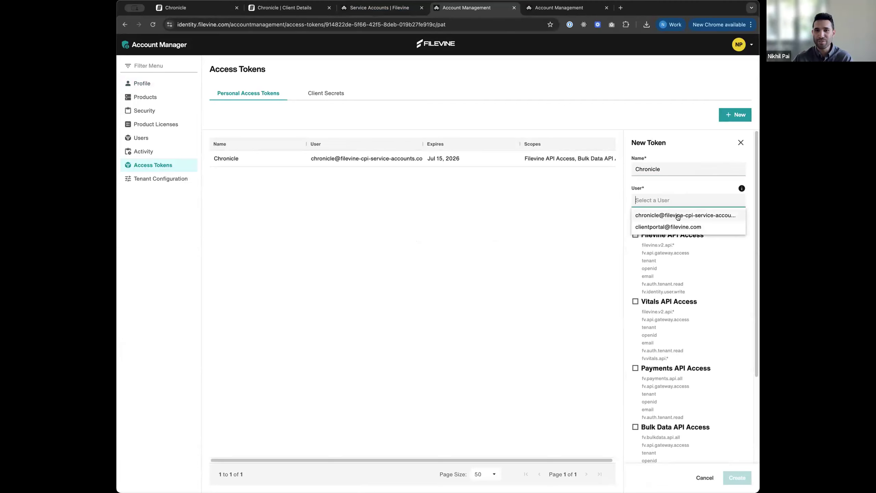
left_click(703, 216)
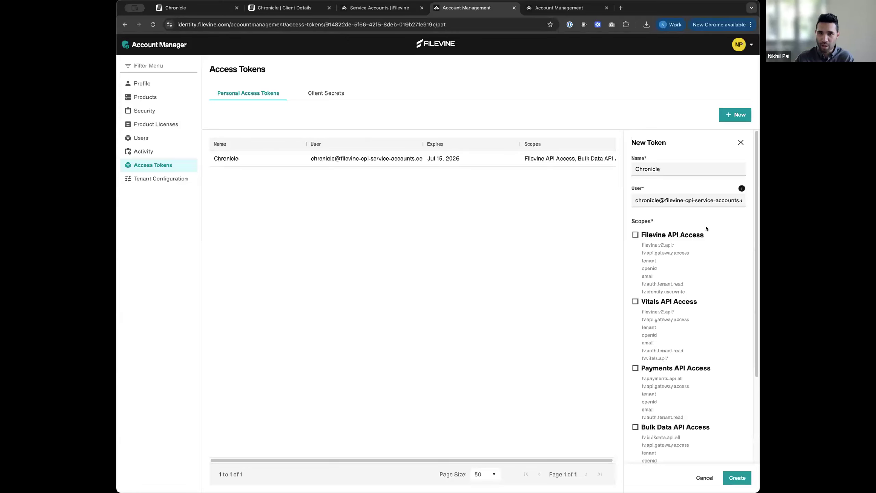
Step: Grant Filevine API and Bulk Data scopes, submit, then view the existing Chronicle token after the duplicate error
scroll(704, 225, "down", 2)
left_click(680, 225)
scroll(720, 279, "down", 5)
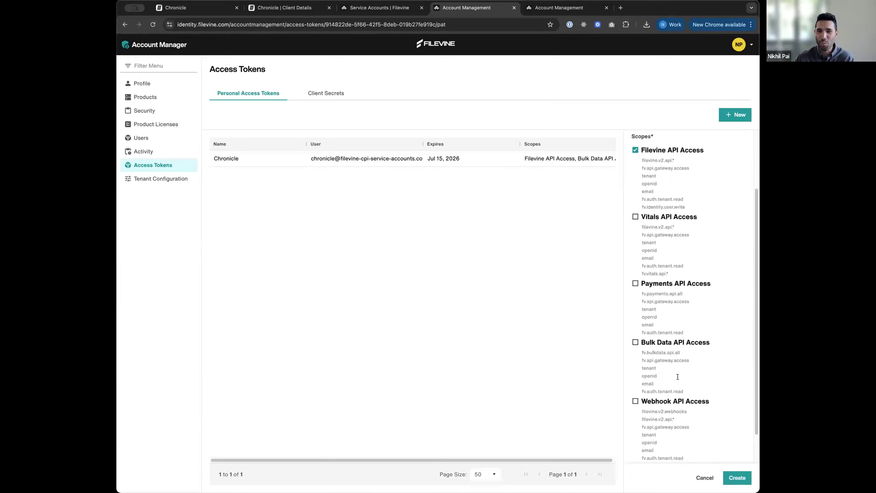
scroll(678, 369, "down", 3)
scroll(677, 364, "down", 3)
left_click(674, 260)
scroll(726, 423, "up", 6)
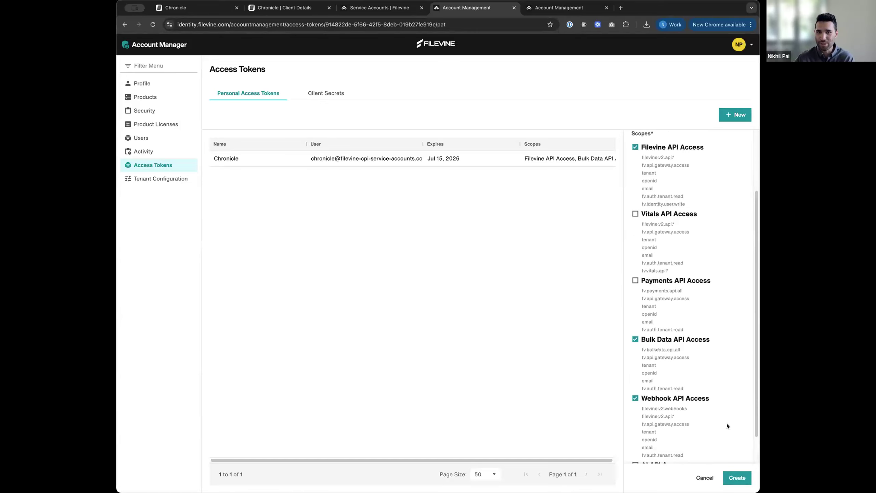
left_click(741, 479)
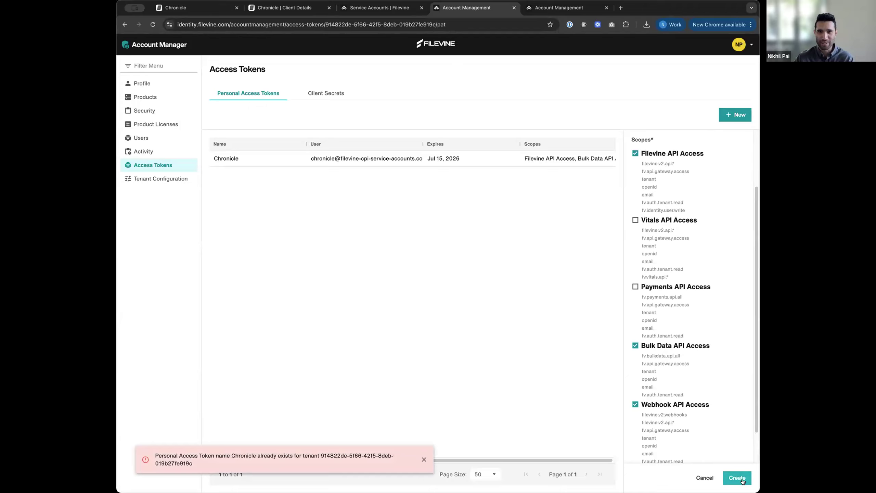
left_click(457, 160)
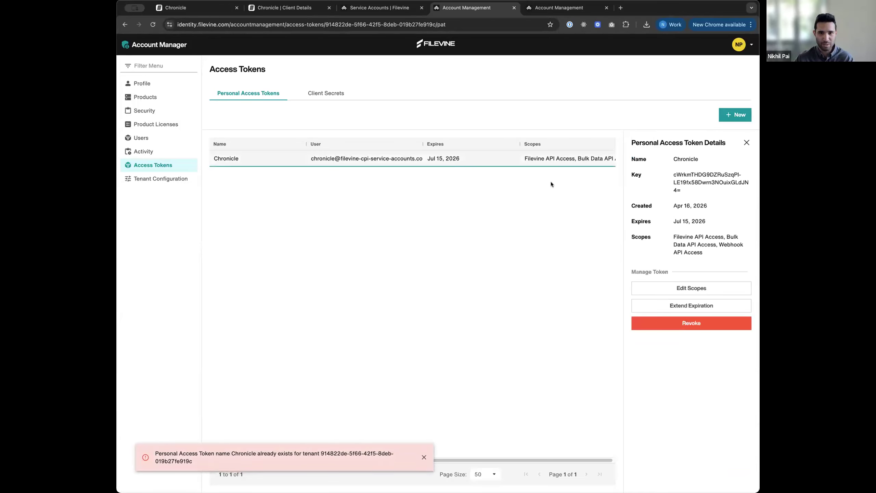
Step: Create a token for the Chronicle service account with Filevine API, Bulk Data and Webhook scopes
left_click(746, 143)
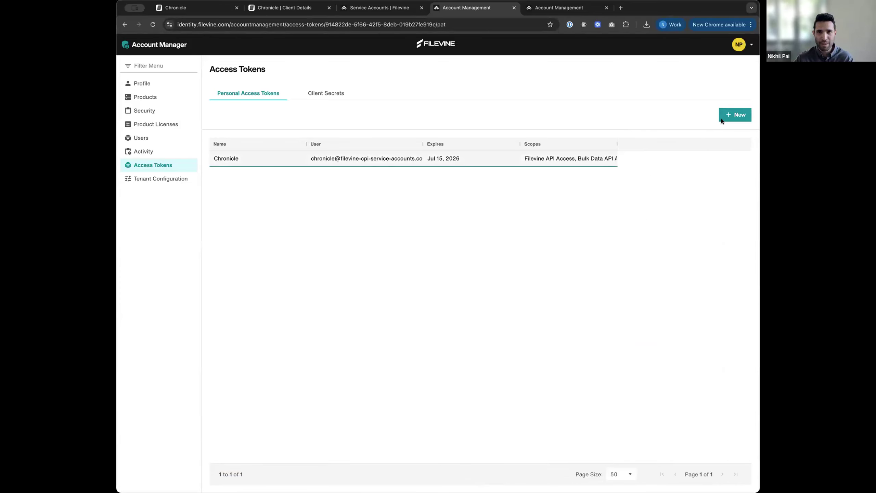
left_click(732, 115)
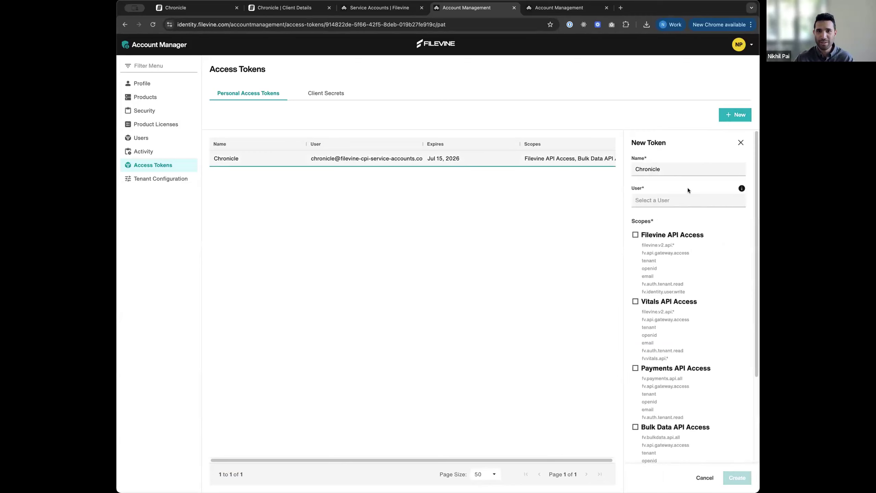
left_click(686, 199)
left_click(681, 215)
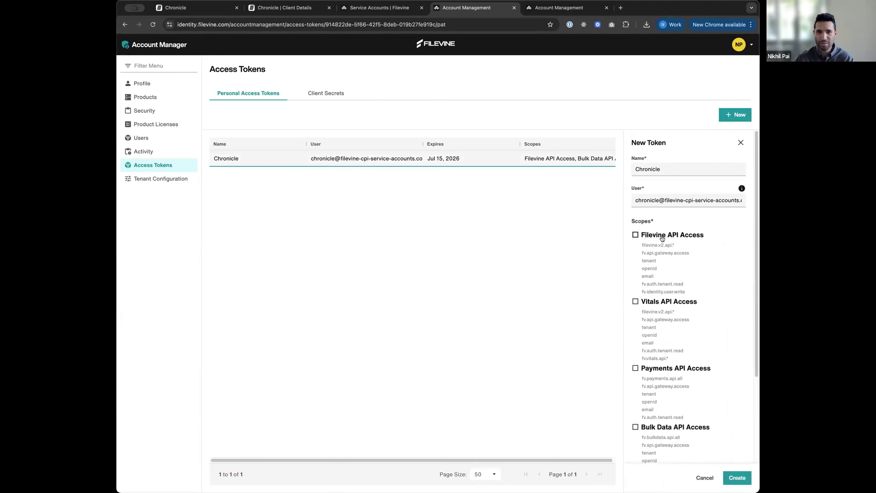
left_click(665, 261)
scroll(671, 317, "down", 4)
left_click(678, 293)
left_click(684, 349)
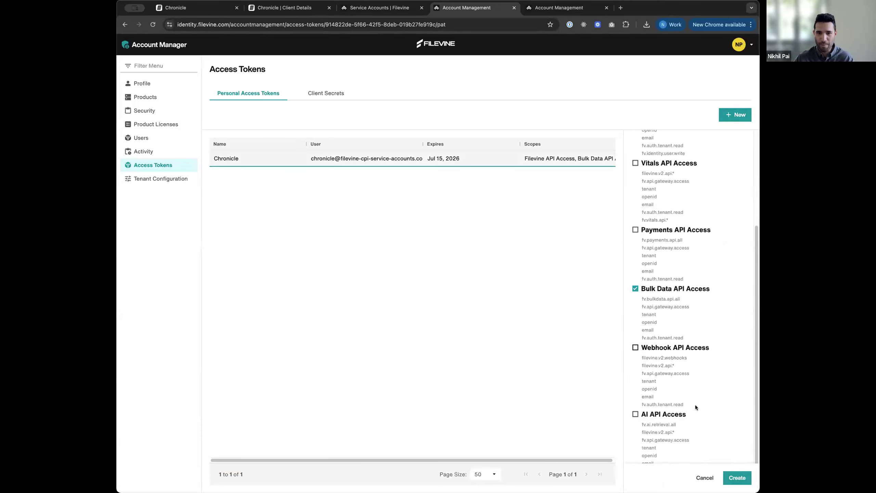
left_click(734, 477)
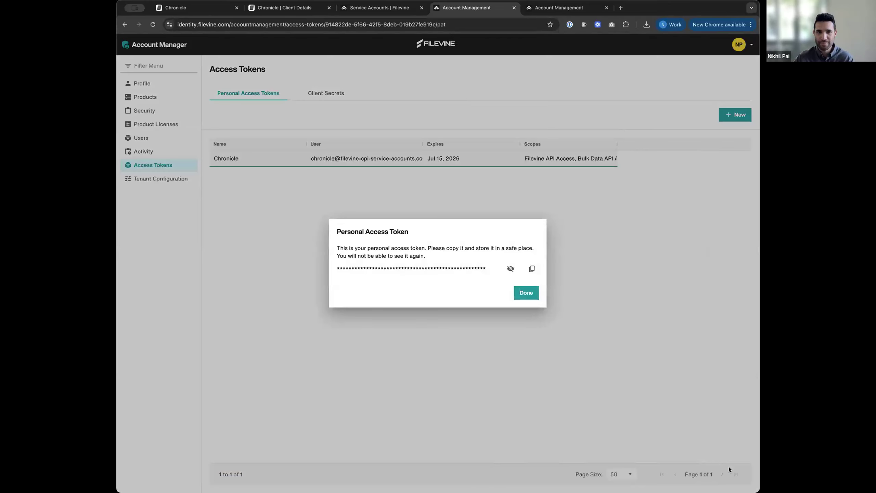
Step: Reveal and copy the new token, then return to Chronicle's Filevine settings
left_click_drag(347, 232, 422, 269)
left_click(474, 271)
left_click(511, 268)
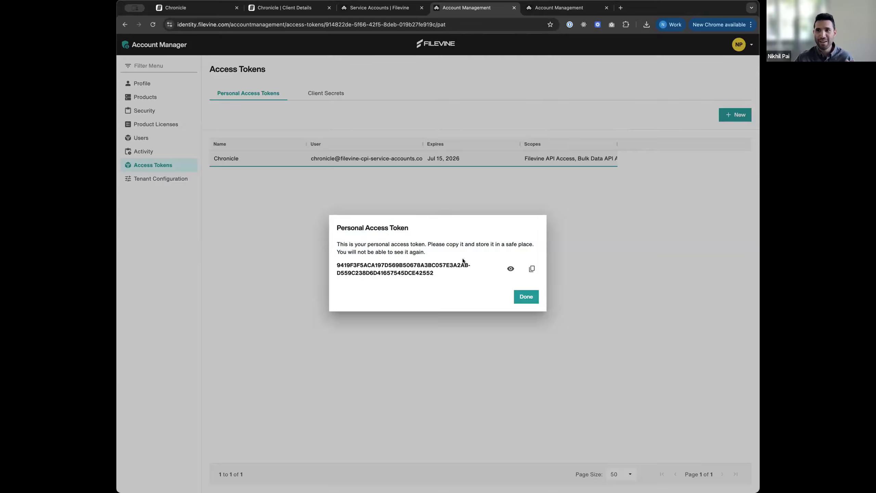
left_click(530, 270)
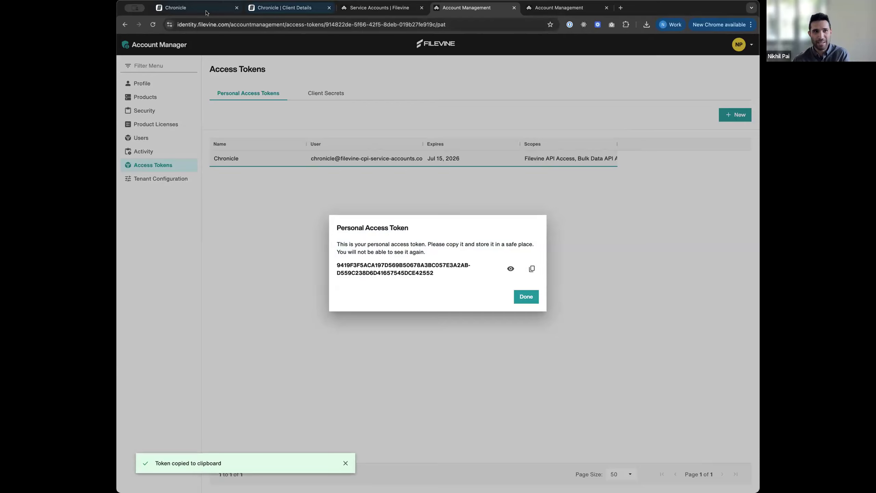
left_click(178, 7)
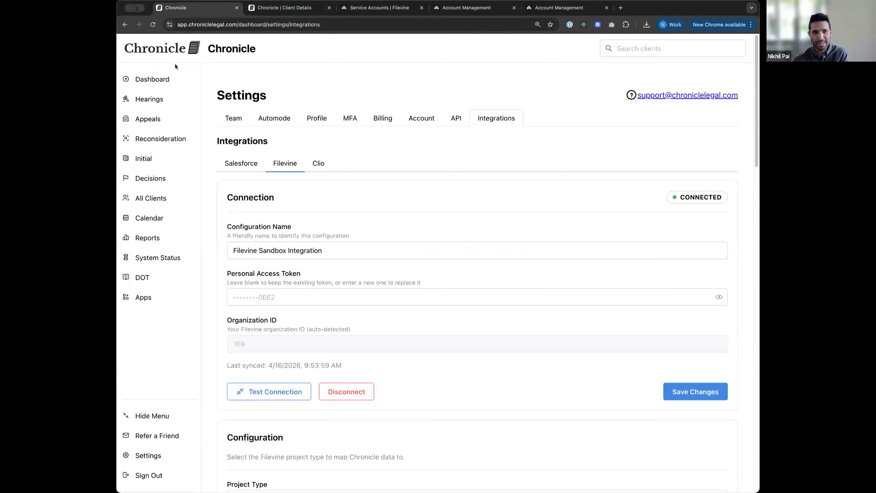
Step: Paste the copied token into the Personal Access Token field and save, getting 'Configuration updated'
left_click(290, 291)
key("super+v")
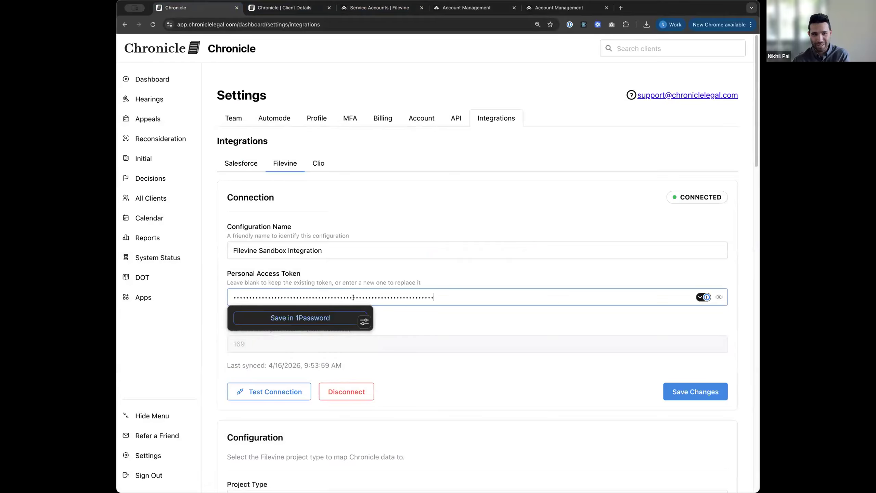
left_click(583, 367)
left_click(707, 394)
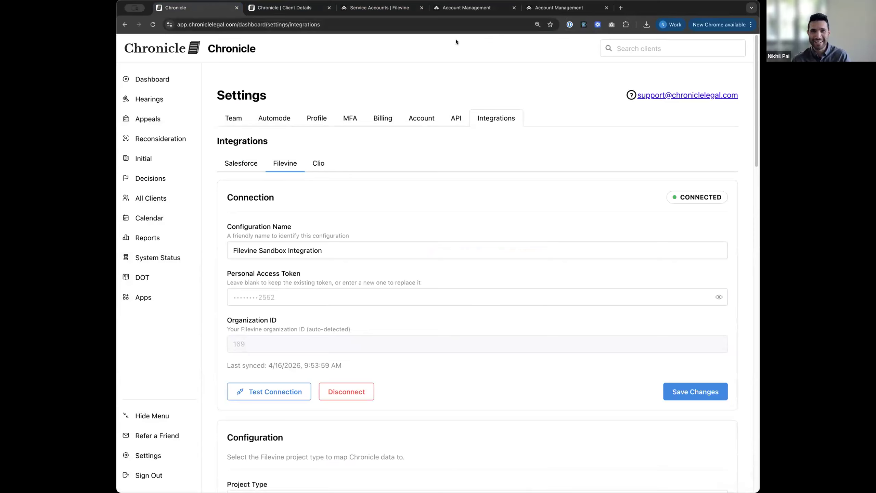
Step: Revisit the Filevine integrations list under Advanced
left_click(368, 12)
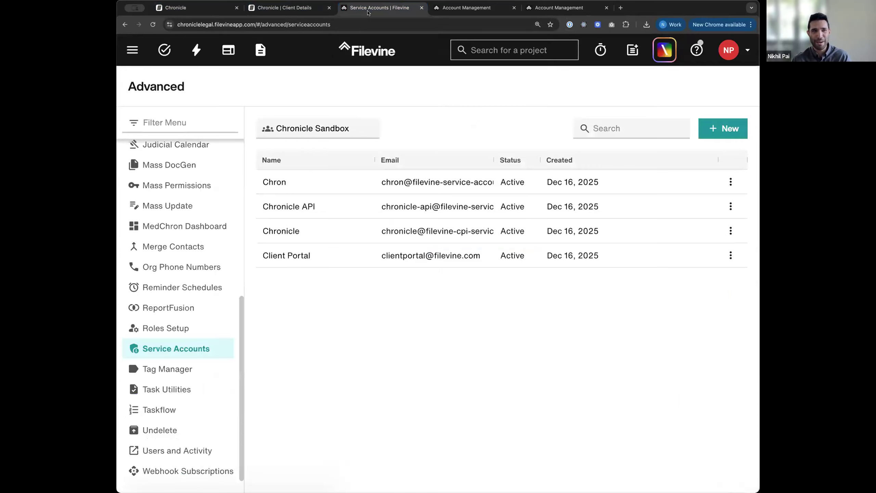
left_click(133, 49)
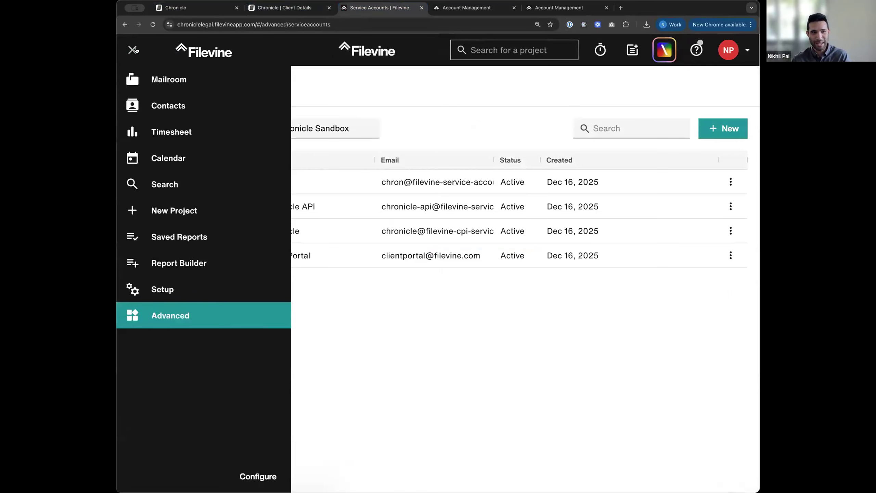
left_click(205, 316)
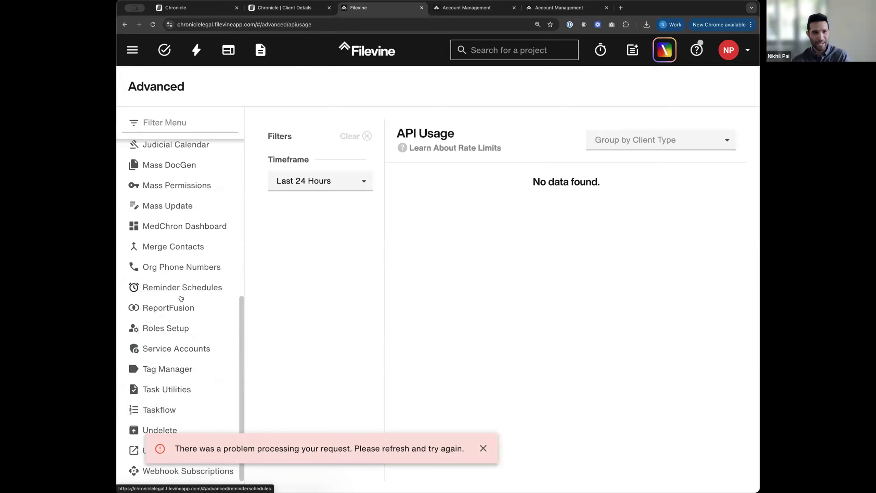
scroll(189, 320, "up", 10)
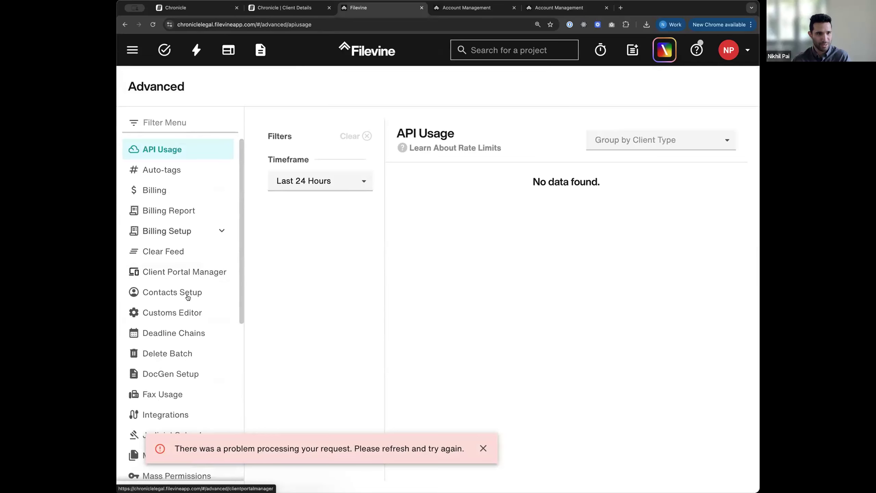
scroll(191, 328, "down", 3)
left_click(165, 356)
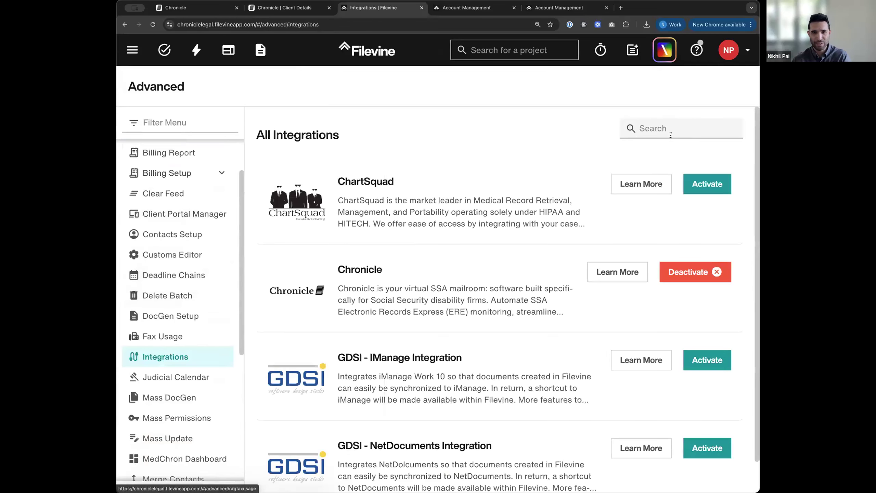
scroll(221, 353, "down", 5)
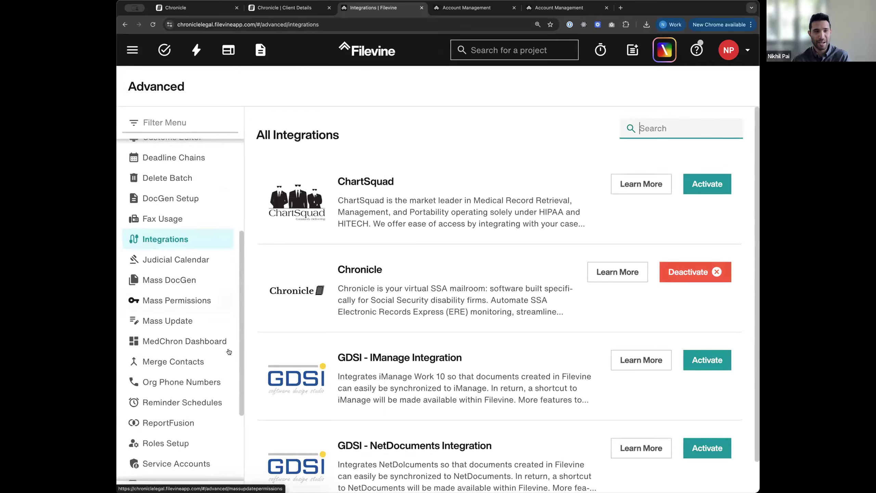
Step: Open and discard a new Chronicle service account form, then open Manage My Account in a new tab
left_click(207, 357)
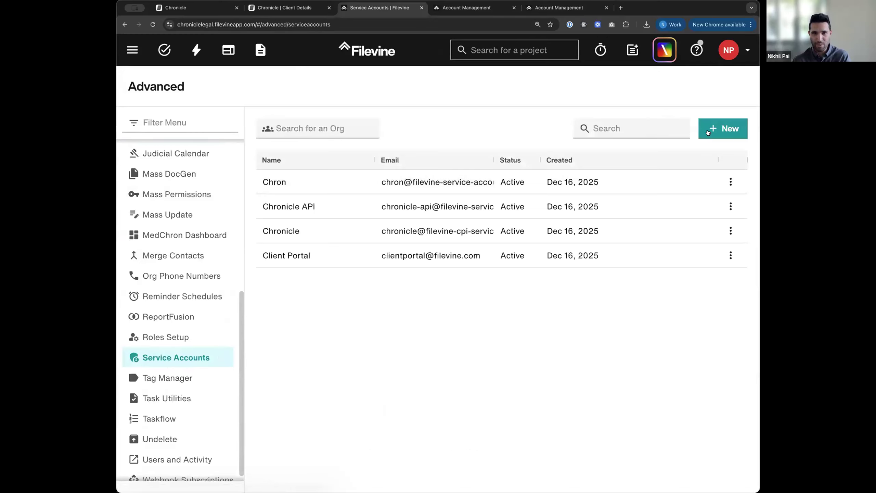
left_click(726, 130)
left_click(609, 127)
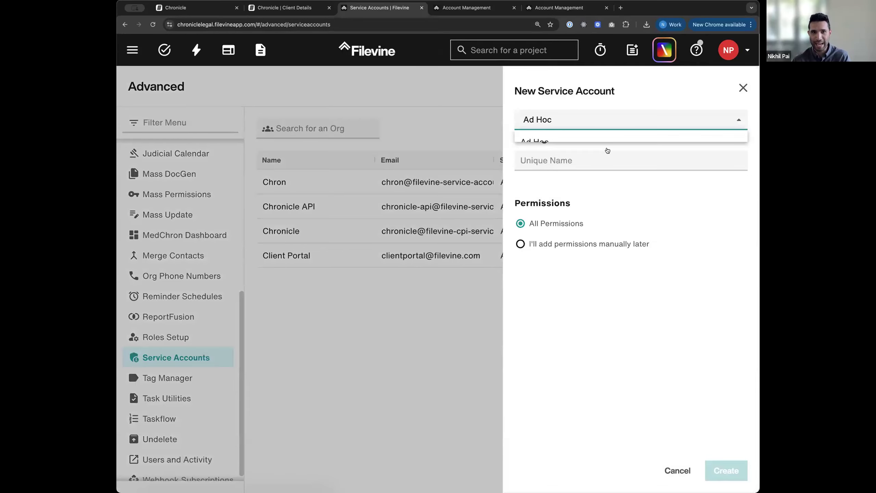
left_click(607, 162)
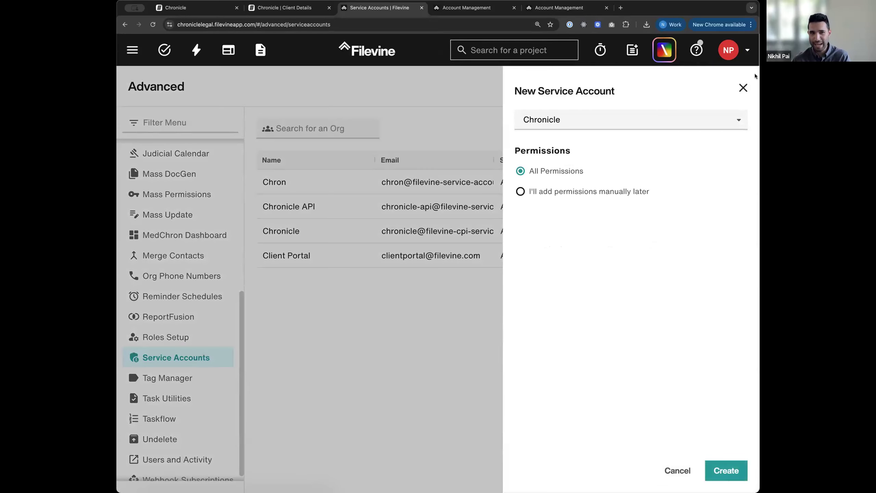
left_click(743, 88)
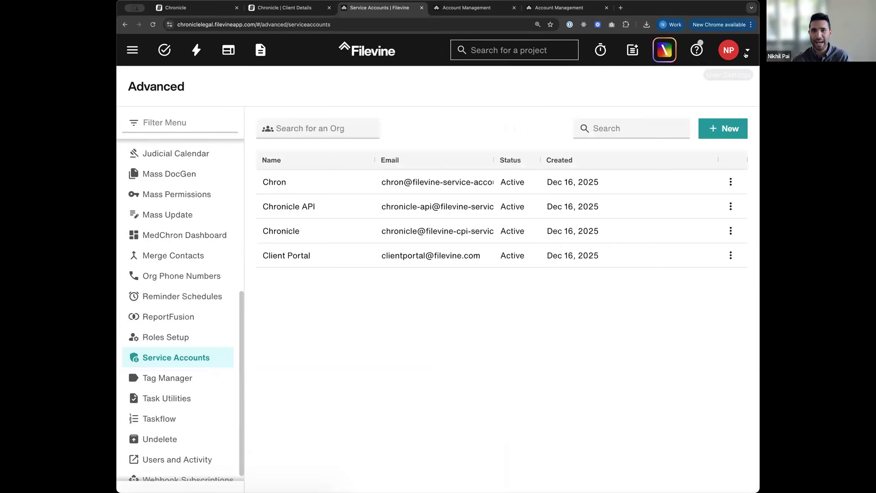
left_click(728, 50)
left_click(670, 122)
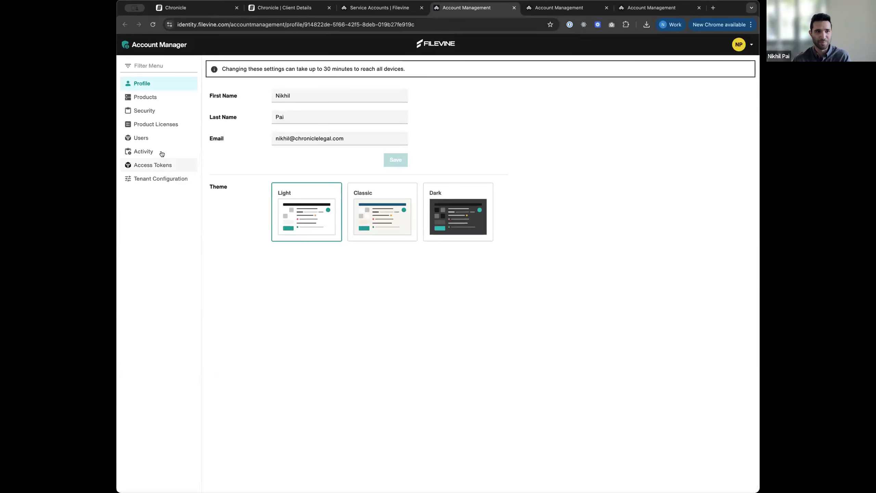
Step: Open Access Tokens, start a new token, and scroll through its available API scope checkboxes
left_click(162, 165)
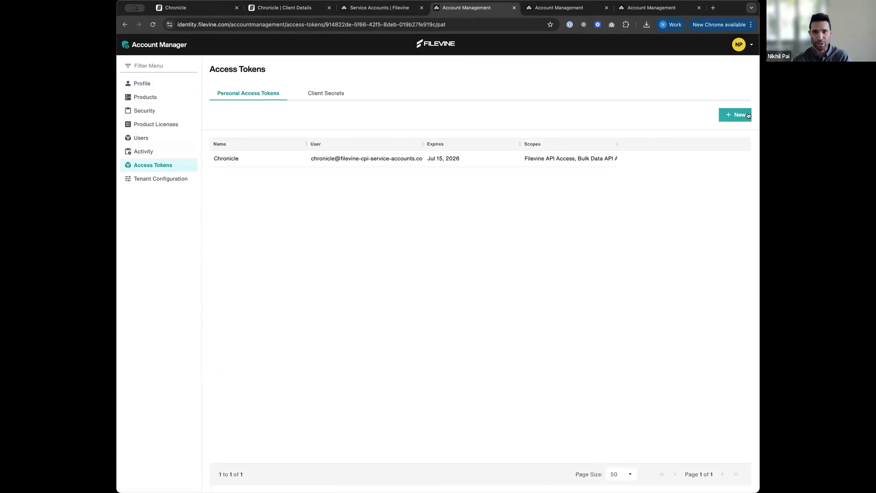
left_click(735, 115)
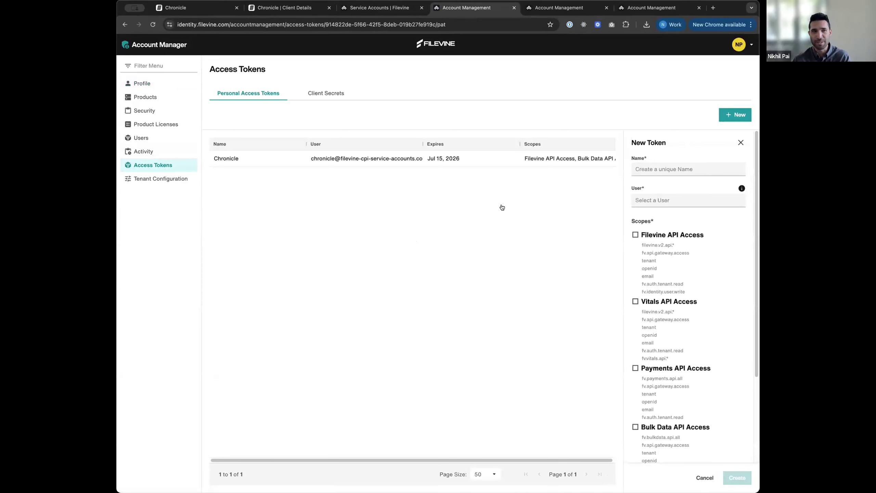
left_click(190, 10)
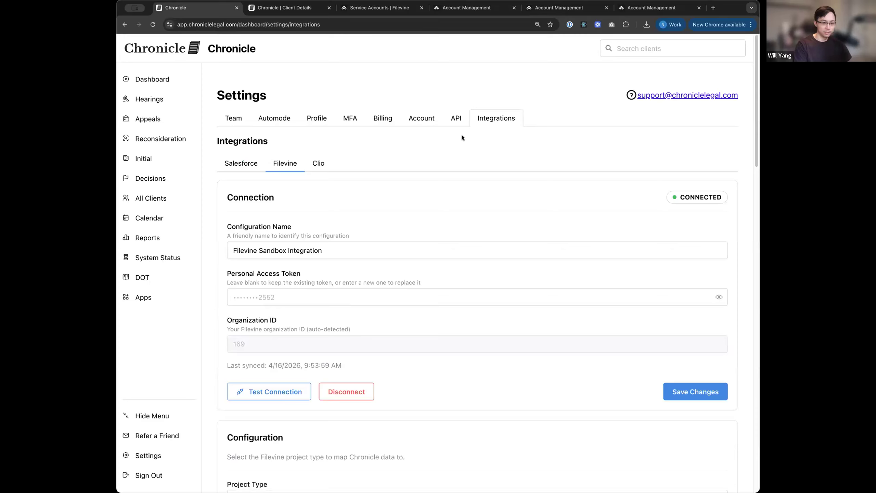
left_click(467, 9)
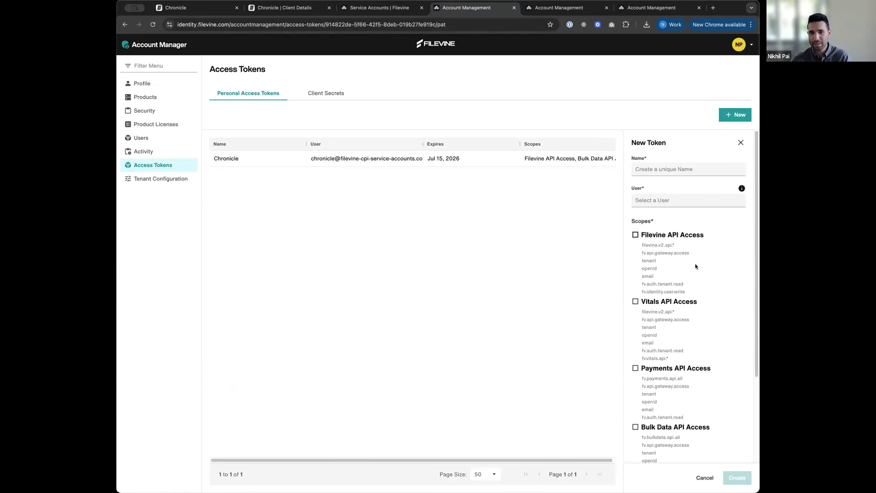
scroll(690, 297, "down", 2)
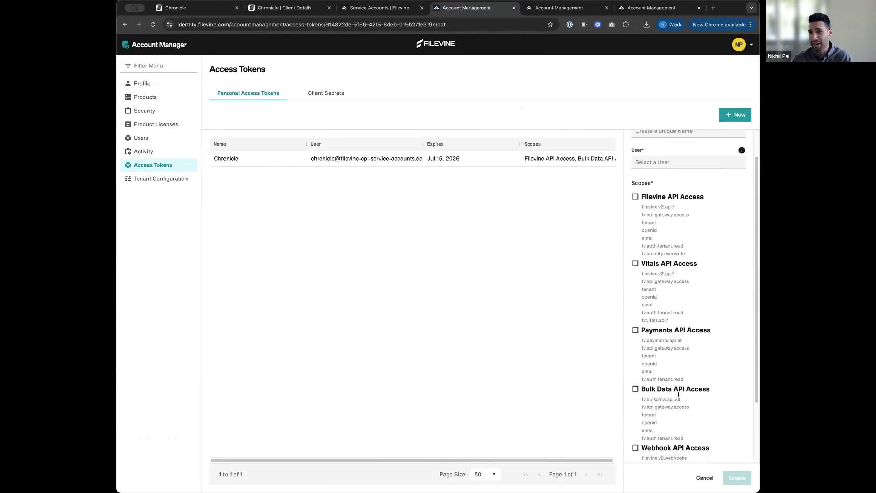
scroll(677, 407, "down", 1)
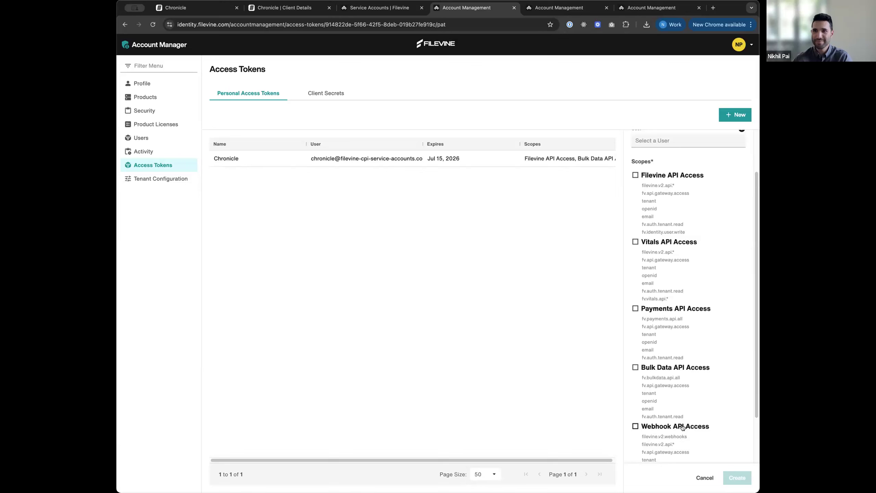
Step: Scroll Chronicle's Filevine settings to check Project Type Basic, SSN lookup via contact record, and SSN back-sync off
left_click(186, 10)
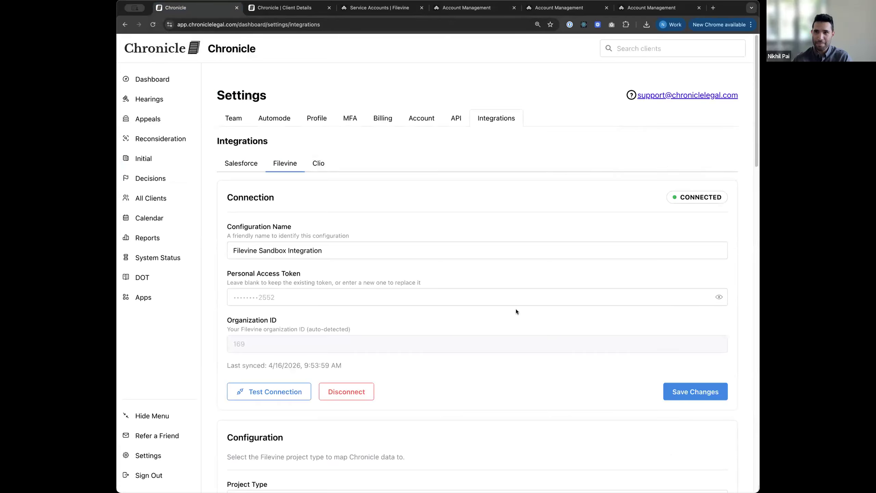
scroll(515, 309, "down", 1)
scroll(519, 310, "down", 5)
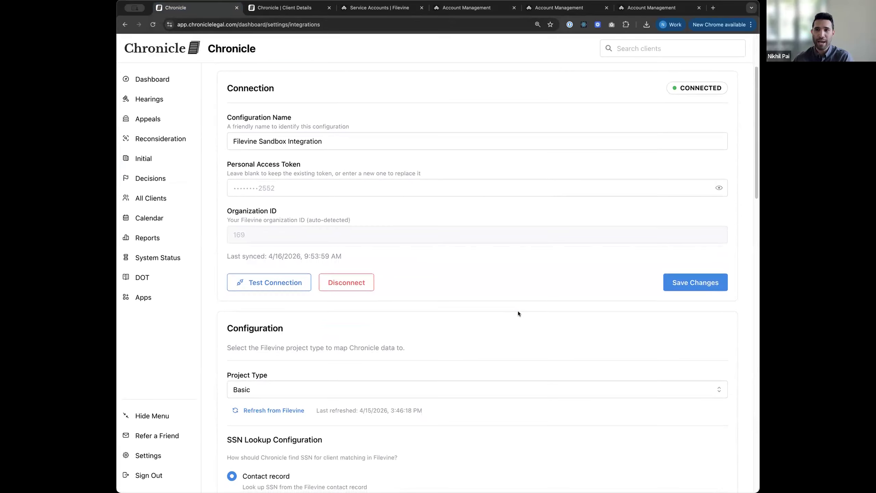
scroll(517, 309, "down", 2)
scroll(518, 310, "down", 1)
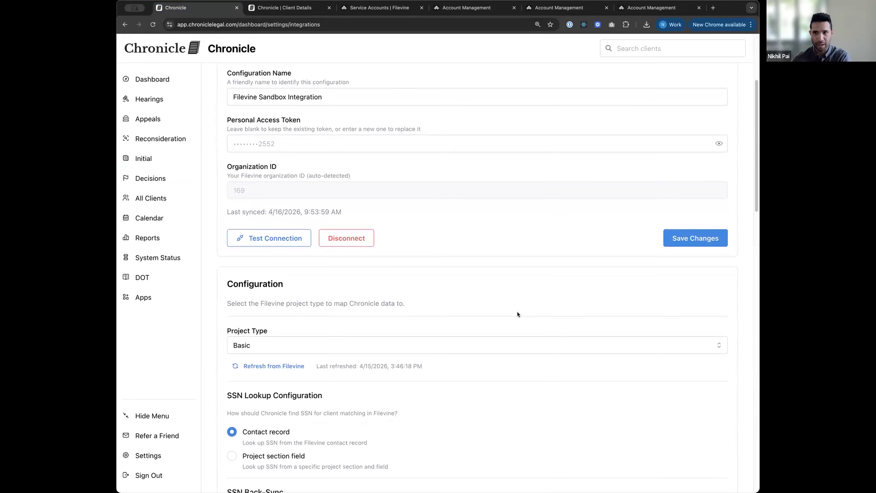
scroll(517, 312, "down", 4)
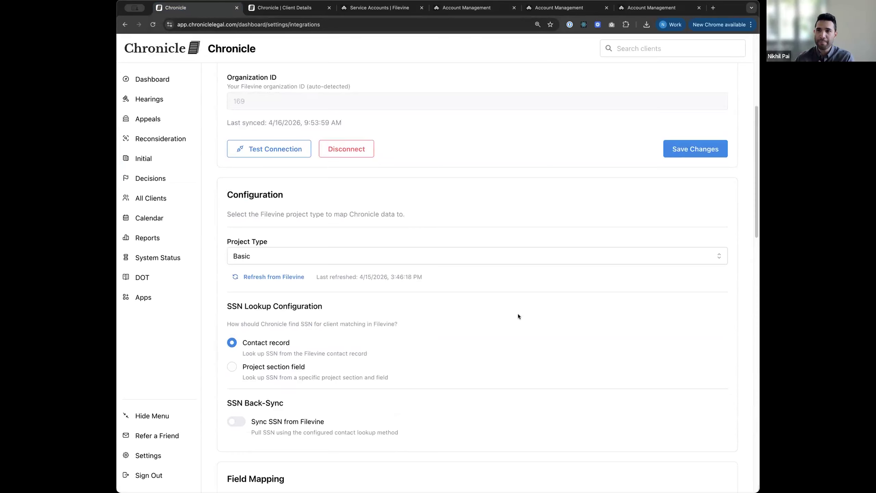
scroll(518, 314, "down", 1)
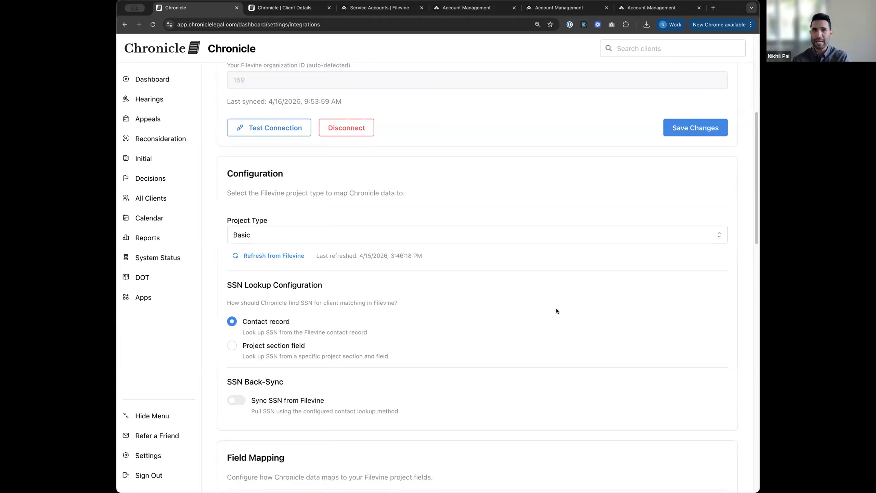
scroll(556, 311, "down", 1)
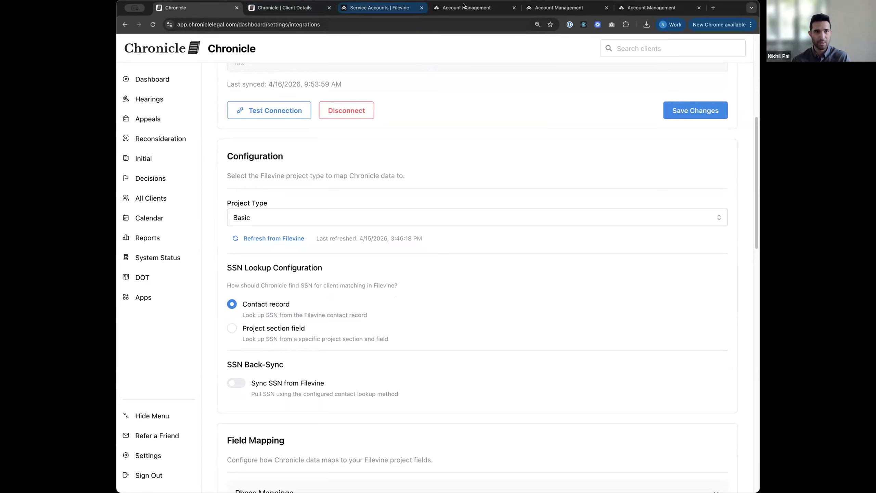
Step: From Filevine Contacts, open the client's Basic project on its Hearing section with empty ALJ and Hearing Date
left_click(380, 7)
left_click(133, 50)
left_click(183, 105)
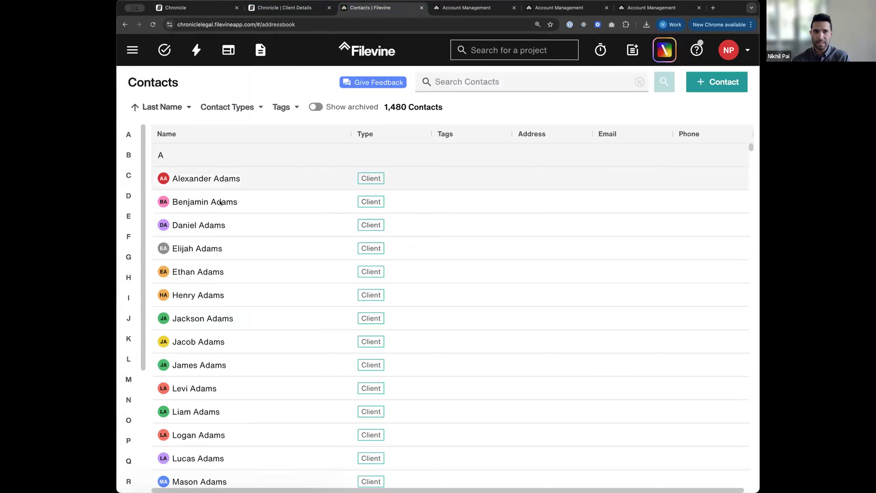
left_click(212, 203)
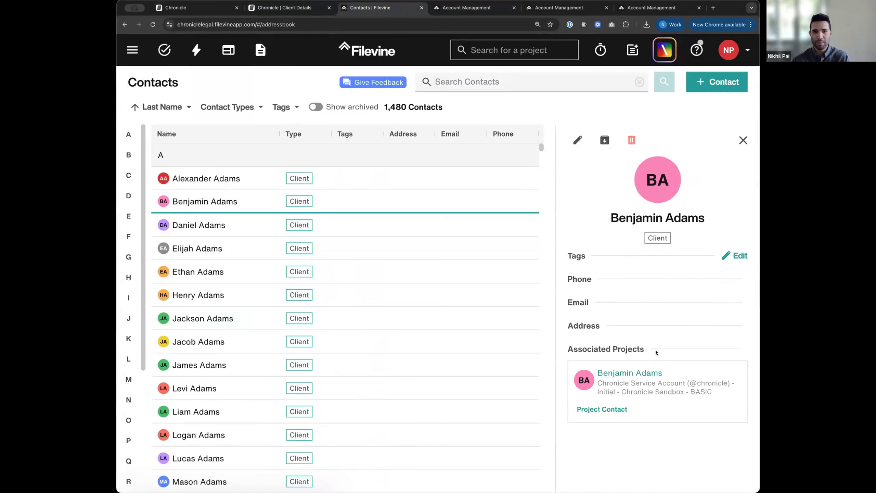
left_click(615, 407)
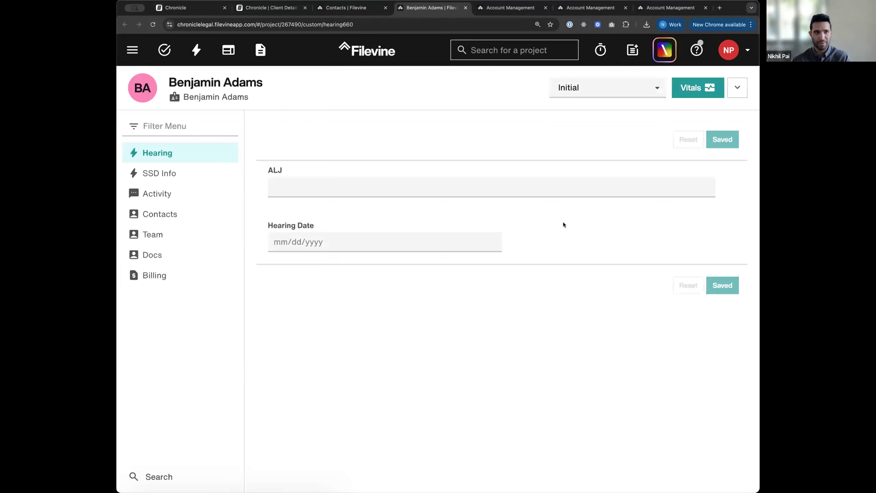
left_click(178, 219)
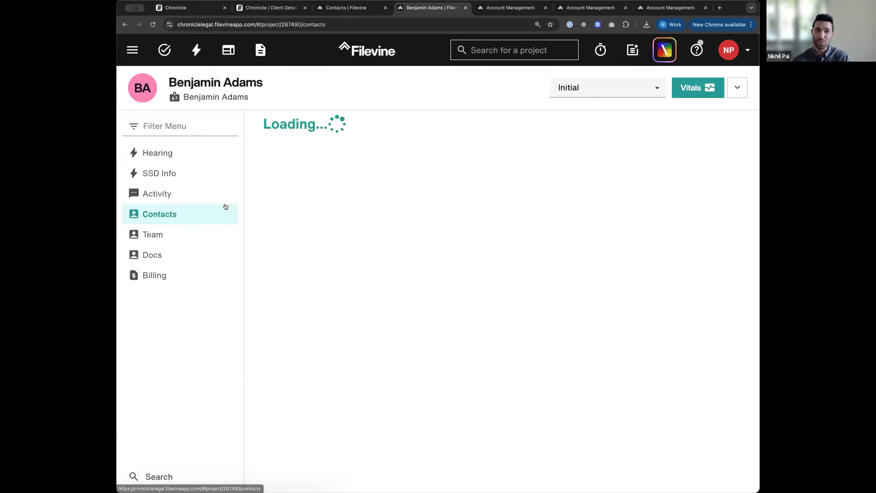
left_click(329, 205)
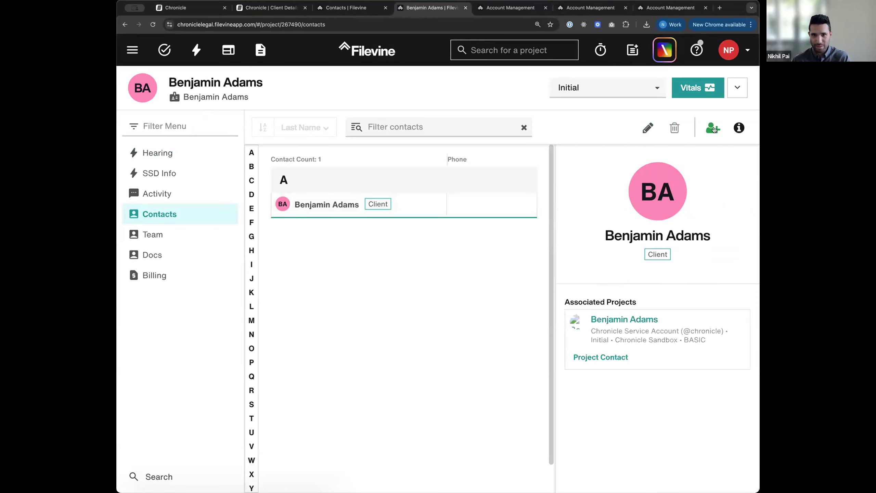
left_click(740, 128)
left_click(740, 128)
left_click(637, 318)
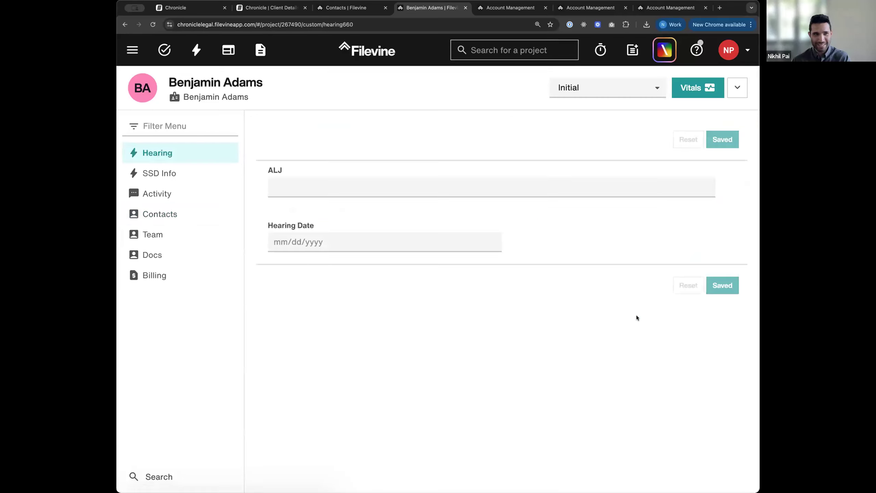
Step: Open the client's Filevine contact record and check its Details tab for the SSN
left_click(196, 100)
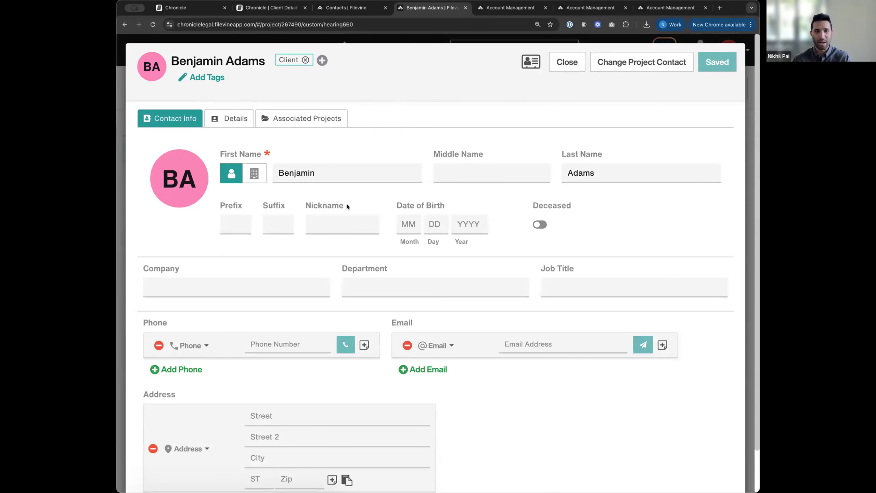
scroll(346, 204, "down", 3)
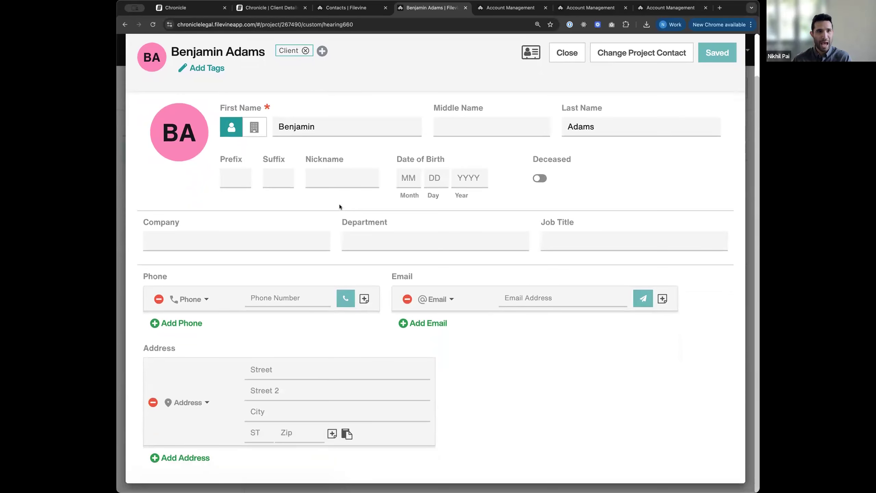
scroll(339, 204, "up", 3)
left_click(230, 119)
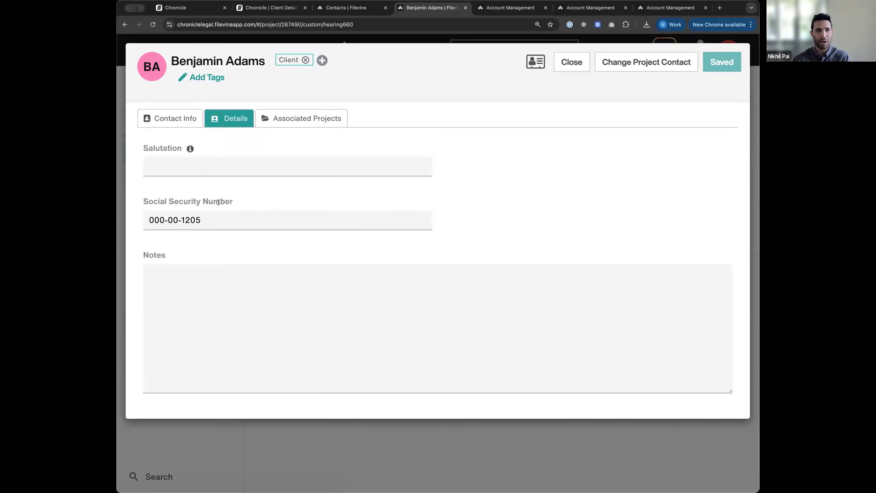
left_click(565, 65)
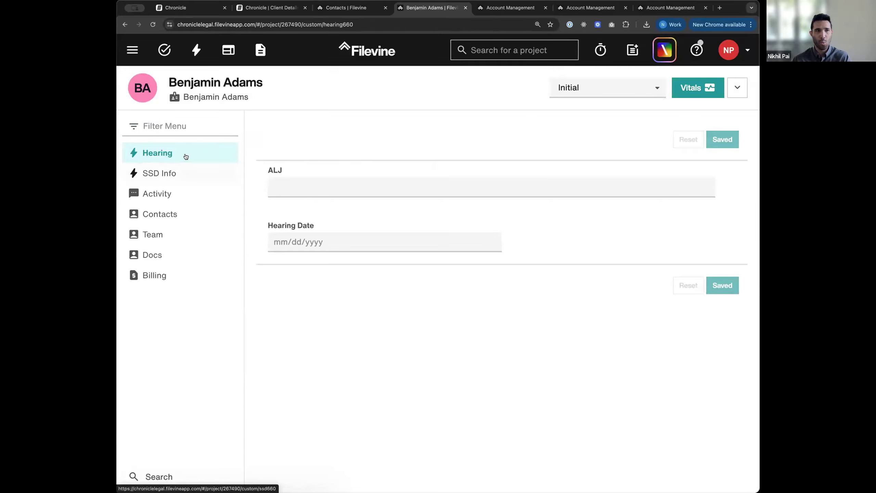
Step: Check the empty SSN field in the project's SSD Info section, then return to Chronicle
left_click(188, 172)
left_click(323, 183)
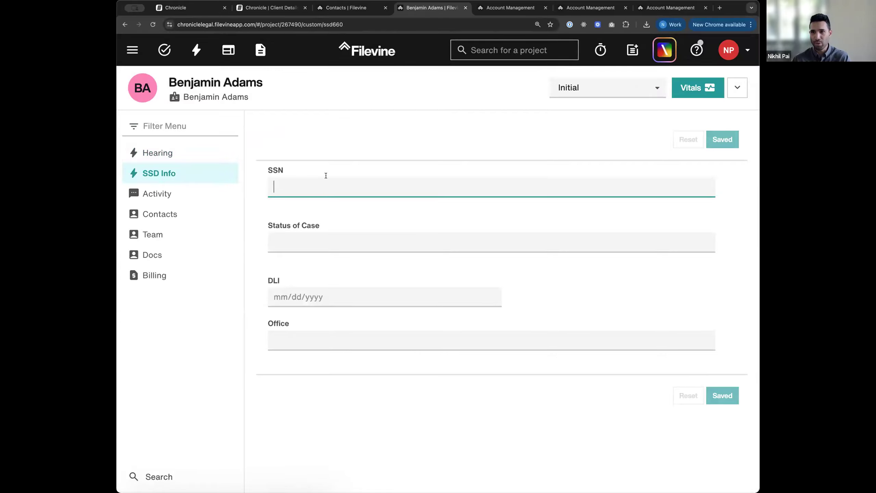
left_click(181, 10)
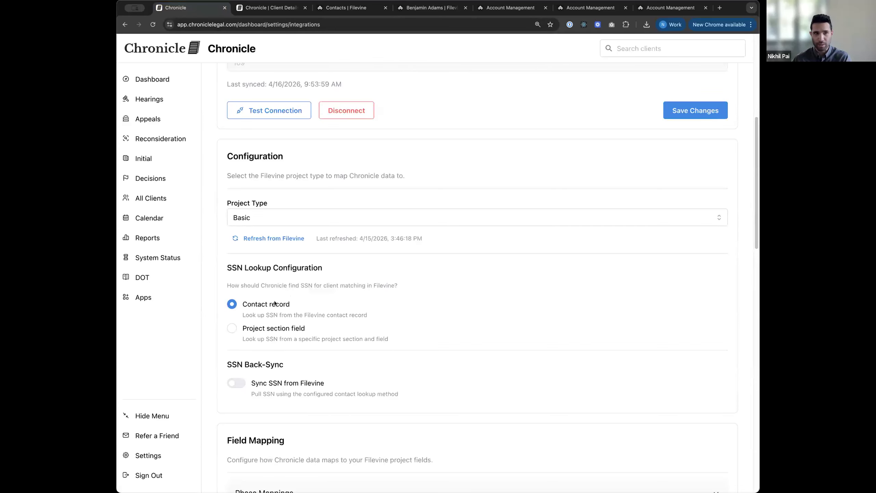
scroll(275, 304, "down", 1)
left_click(273, 314)
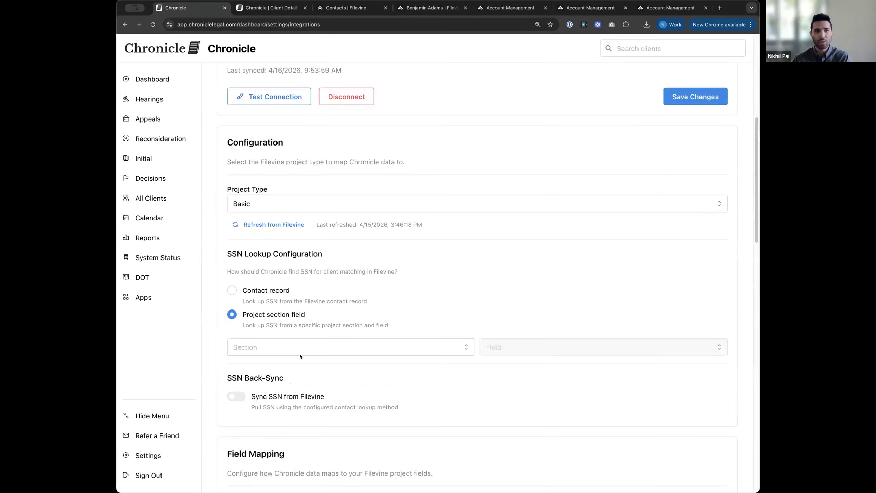
left_click(302, 352)
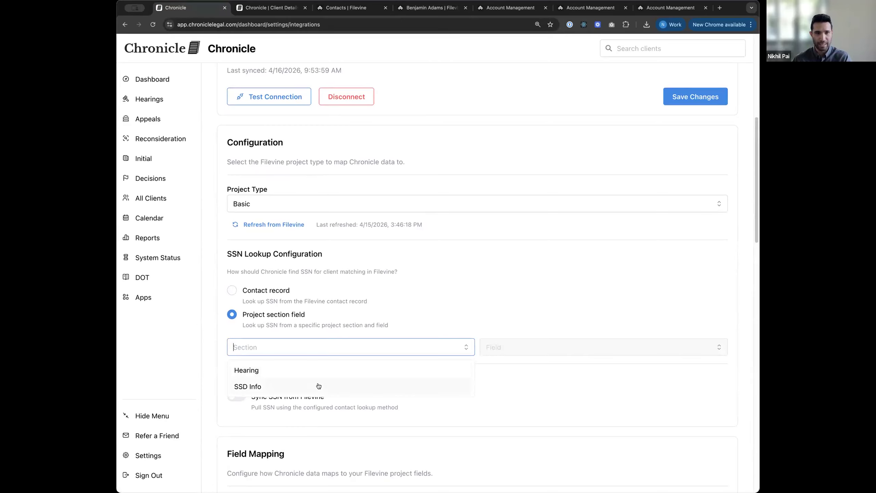
left_click(317, 386)
left_click(533, 346)
left_click(532, 367)
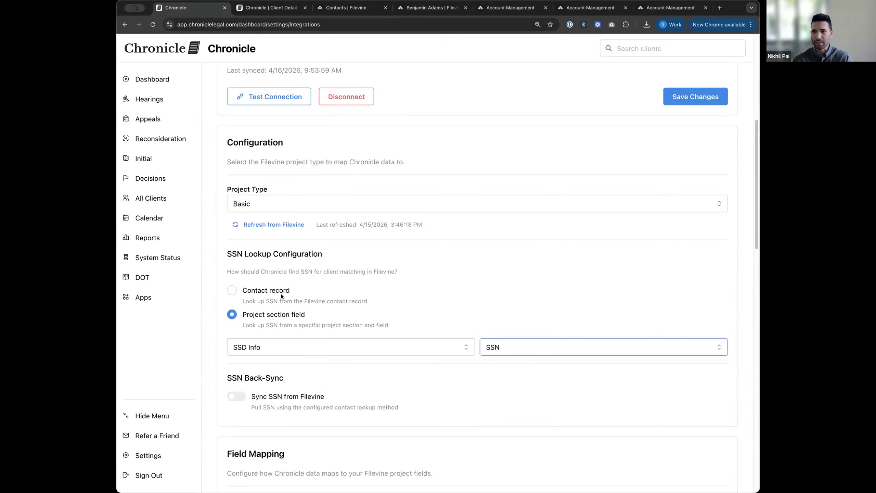
left_click(261, 293)
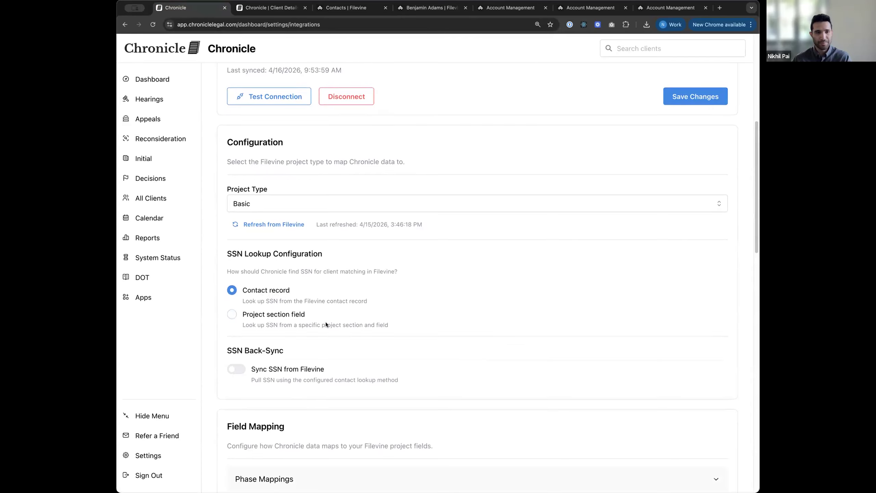
scroll(326, 322, "down", 2)
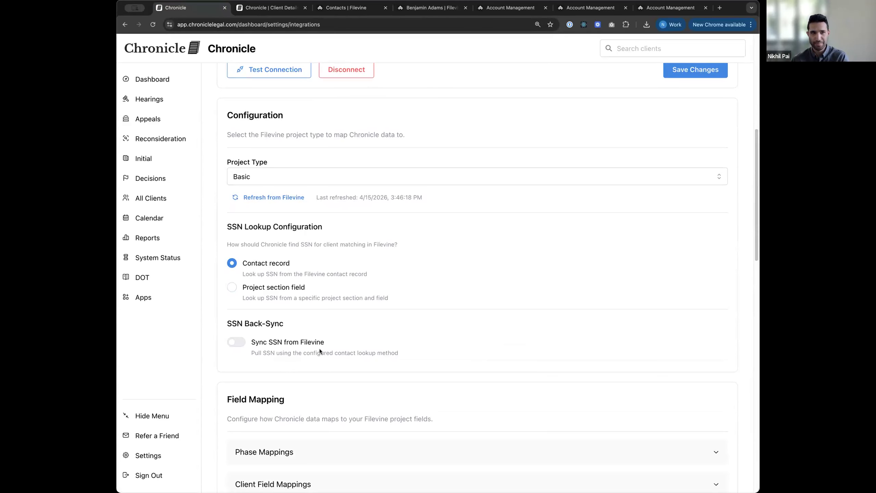
scroll(338, 333, "down", 1)
scroll(338, 333, "up", 1)
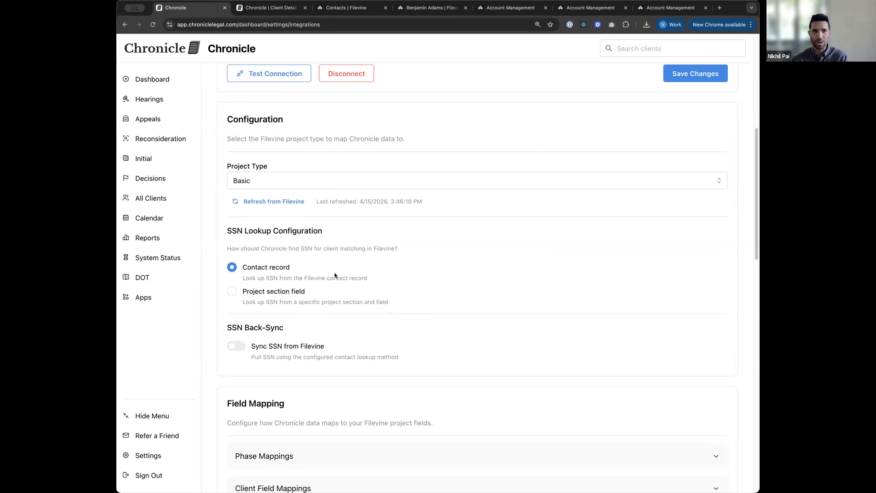
left_click(337, 177)
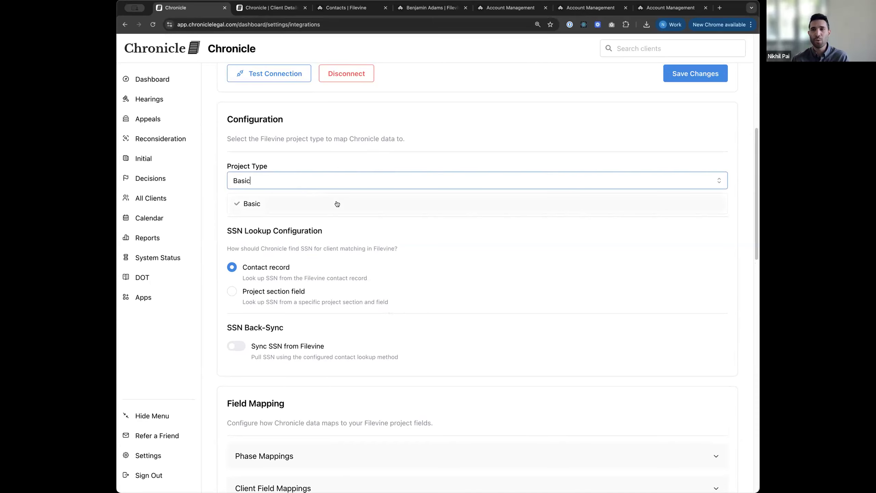
left_click(333, 159)
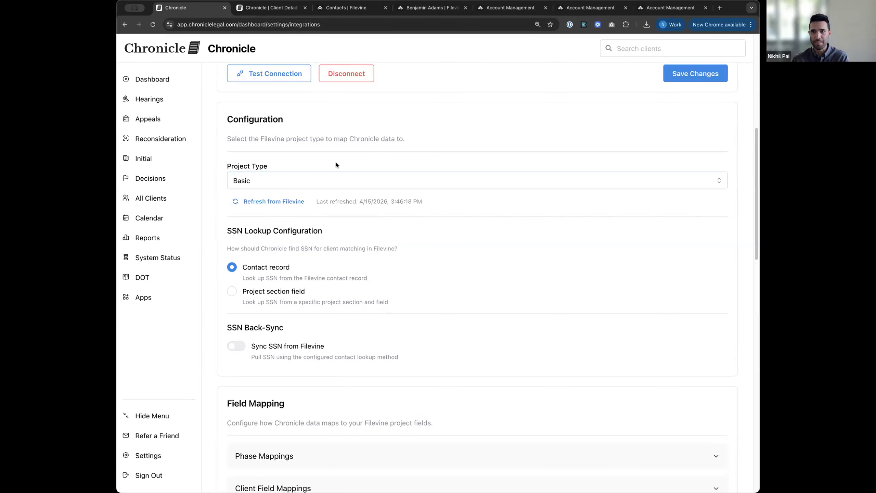
Step: Scroll to Client Matching and briefly expand the 124 retrying clients
scroll(379, 294, "down", 1)
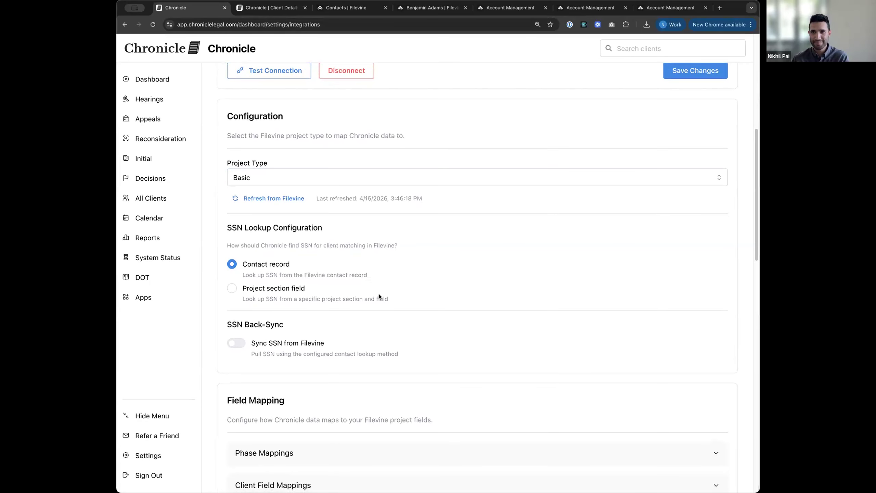
scroll(380, 294, "down", 1)
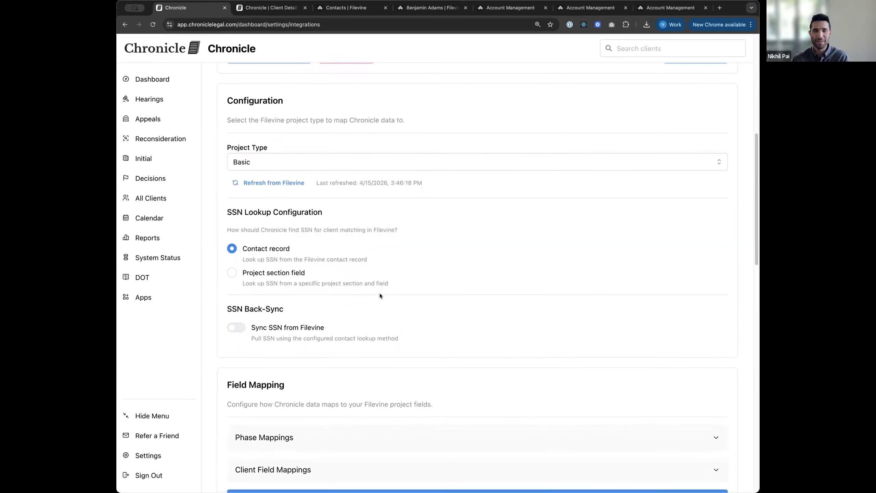
scroll(393, 276, "down", 1)
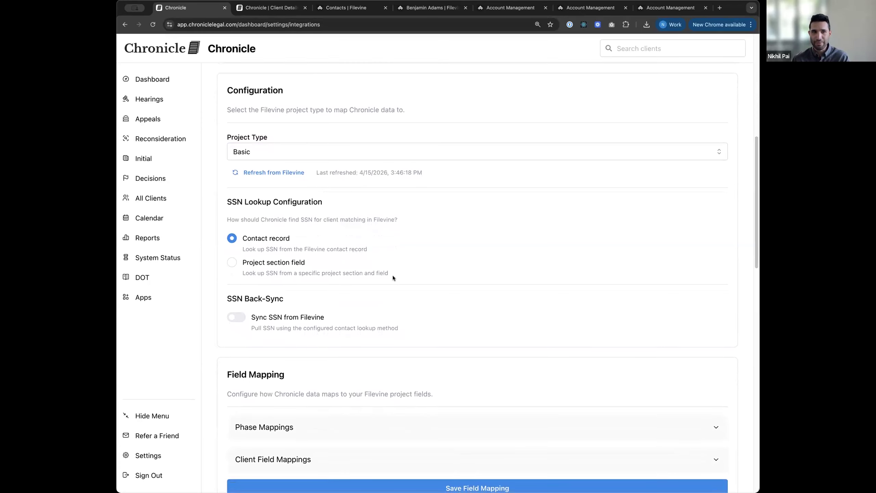
scroll(393, 278, "down", 7)
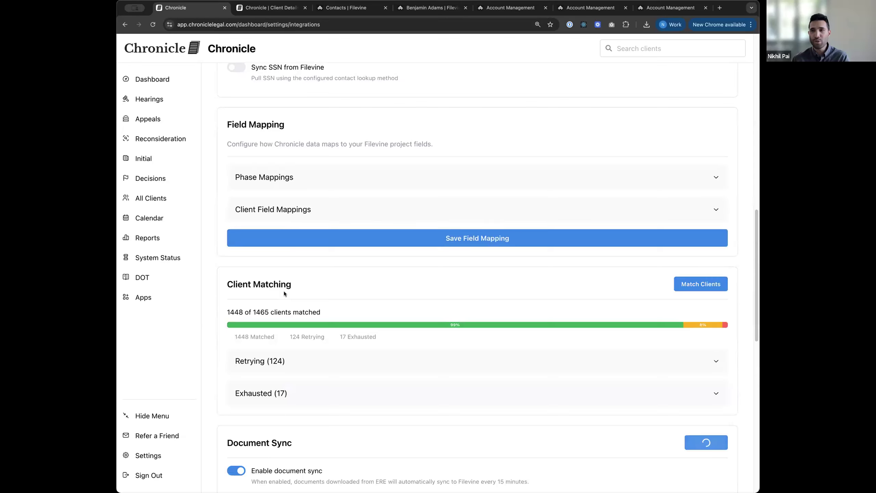
scroll(286, 288, "down", 1)
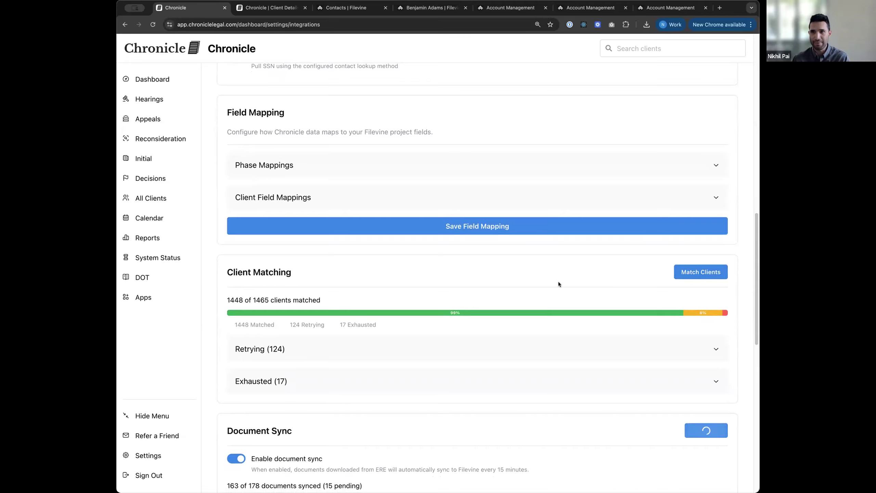
scroll(558, 282, "down", 1)
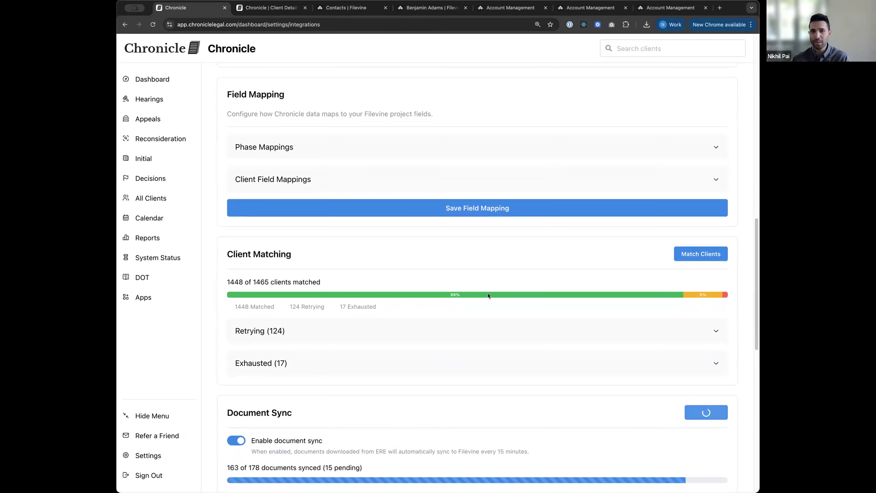
left_click(490, 336)
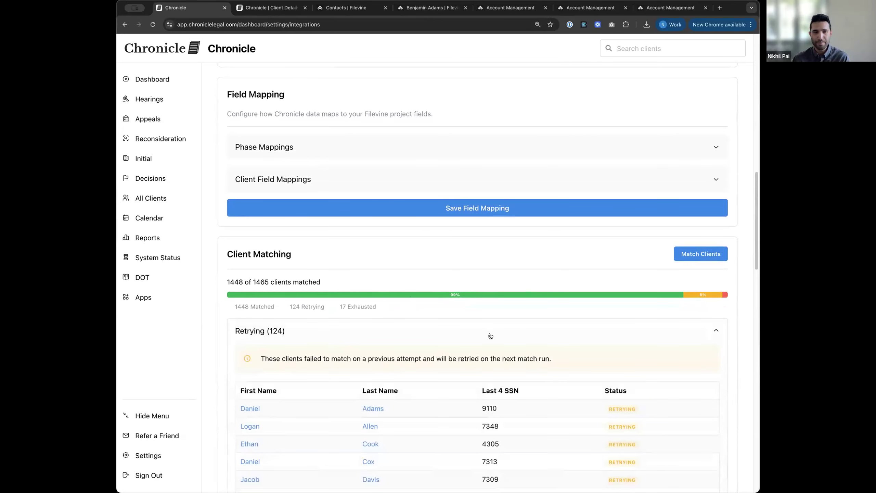
left_click(490, 336)
Step: Review the 17 exhausted clients, mostly multiple matches, then expand Phase Mappings
left_click(458, 348)
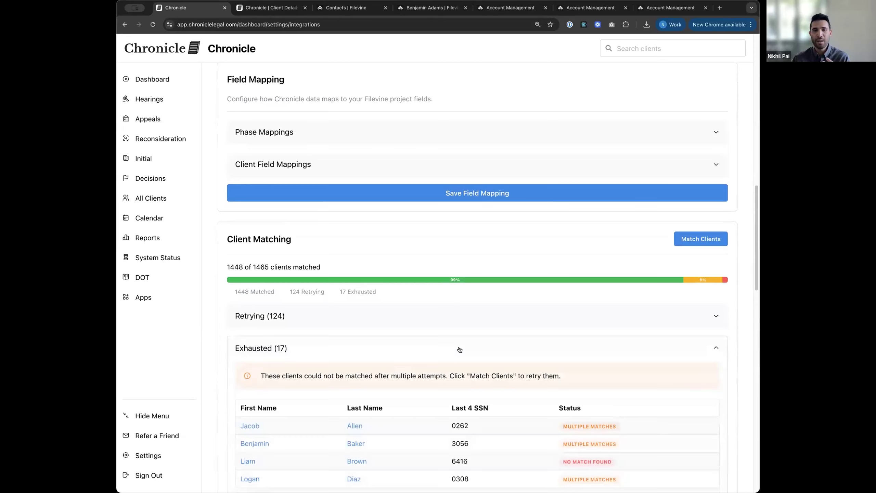
scroll(459, 349, "down", 2)
scroll(459, 349, "down", 1)
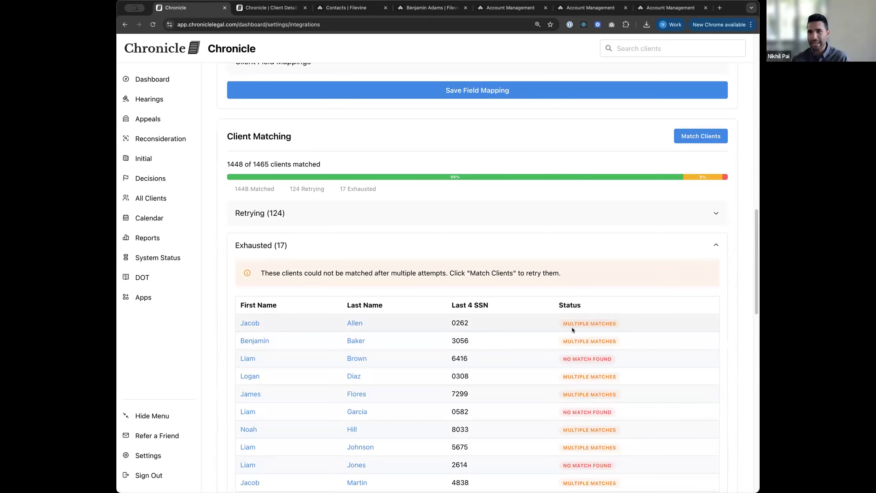
scroll(572, 327, "down", 1)
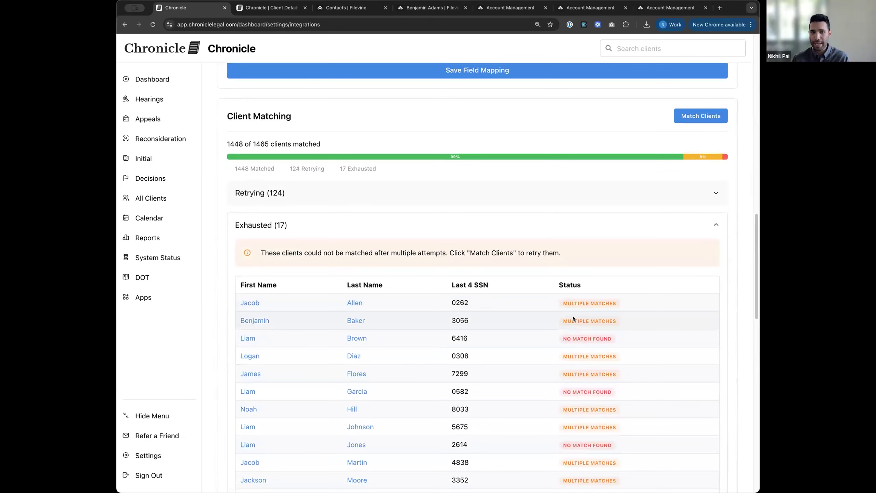
scroll(574, 317, "down", 1)
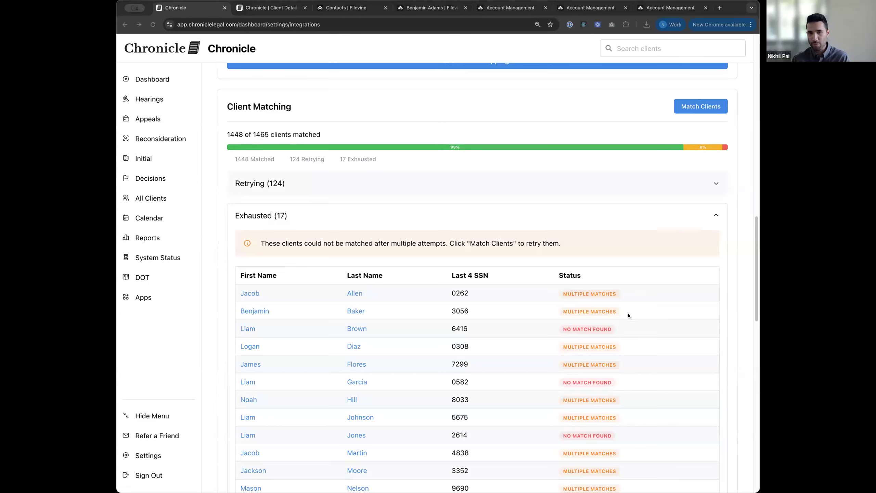
scroll(478, 339, "down", 4)
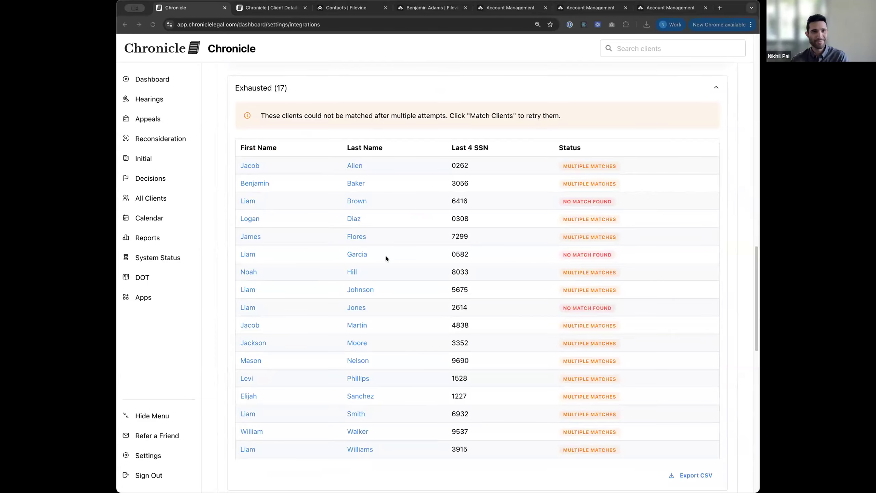
scroll(386, 243, "up", 5)
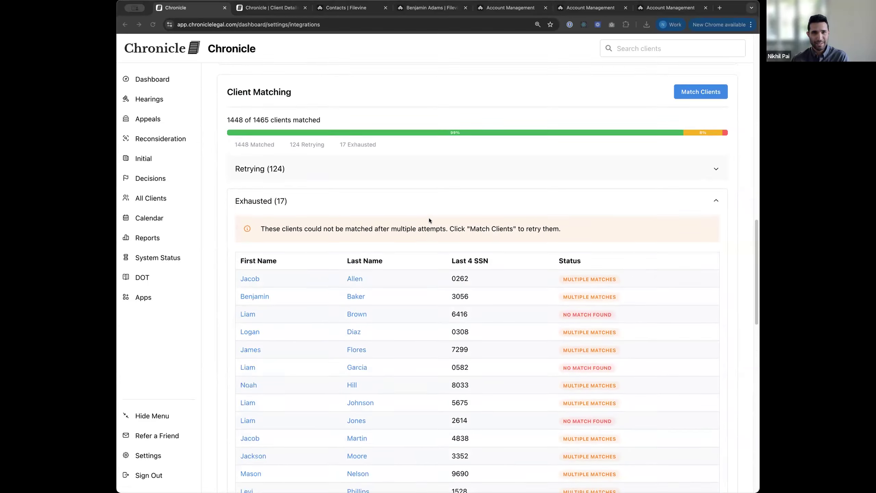
scroll(429, 220, "up", 4)
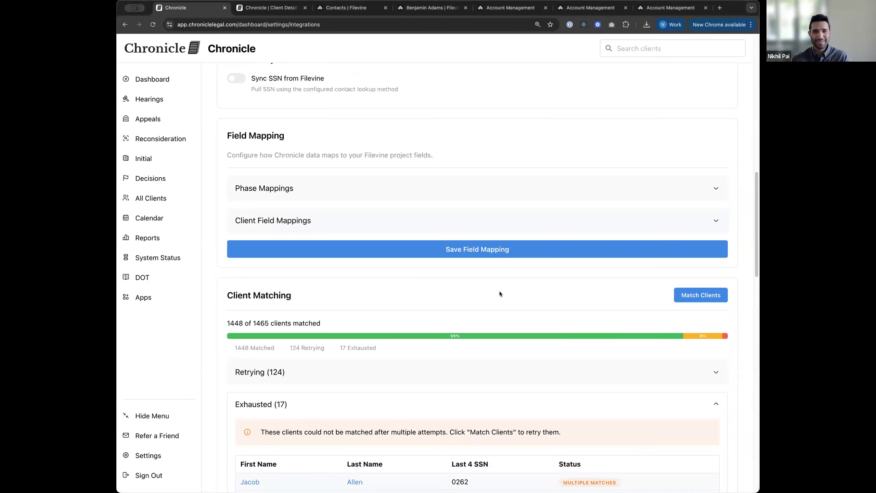
scroll(537, 264, "up", 3)
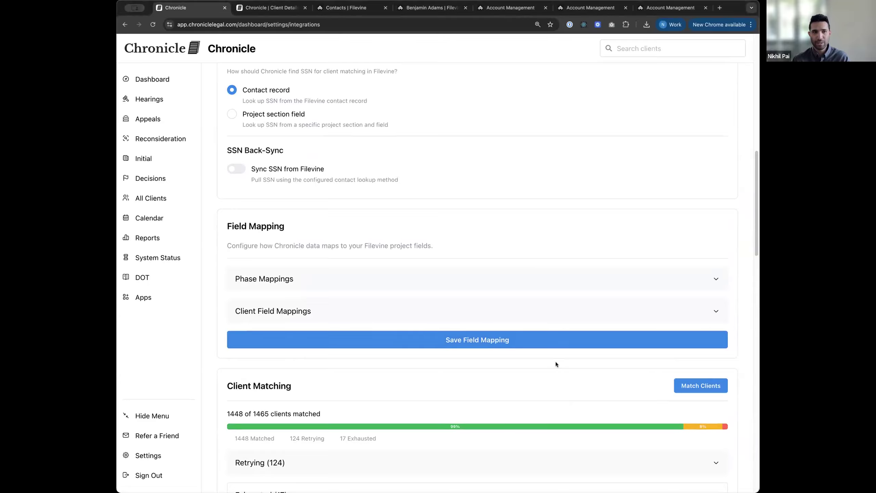
left_click(340, 285)
Step: List the Filevine project's phases: Initial, Recon, Hearing, Appeals, Archived, without changing it
left_click(410, 9)
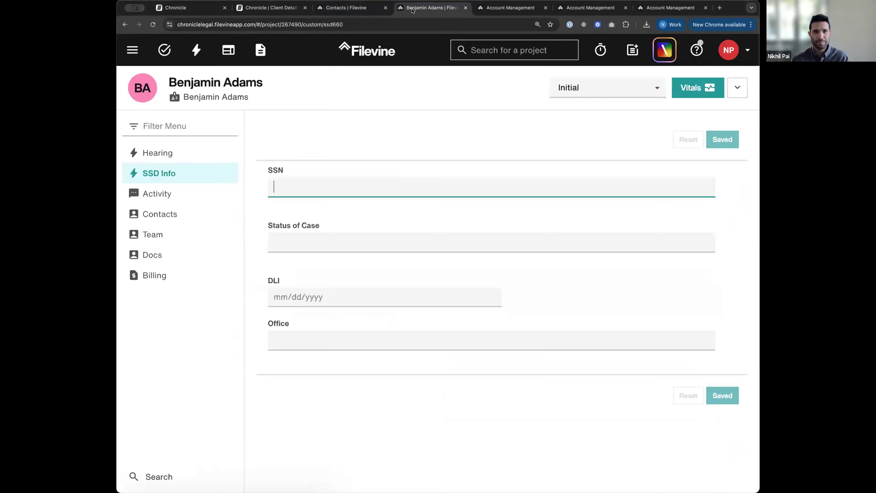
left_click(622, 94)
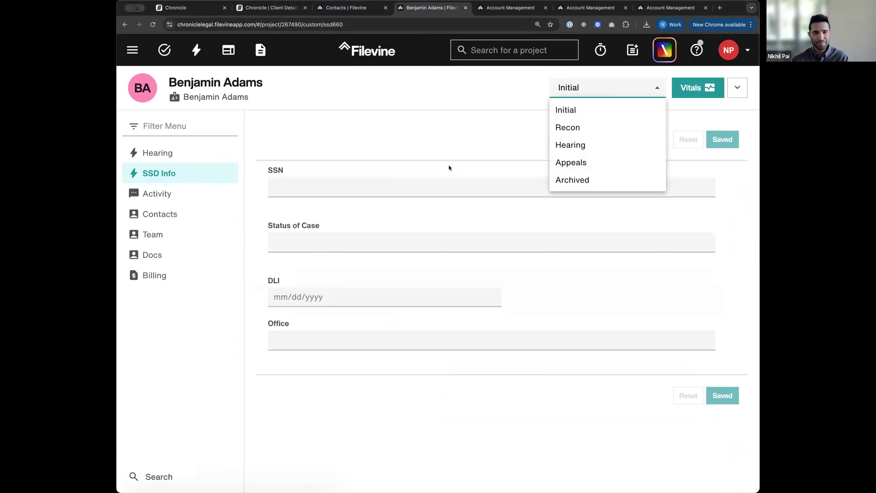
left_click(447, 147)
Step: Glance at Chronicle's Client Detail page, then scroll back to the unmapped Phase Mappings table
left_click(186, 8)
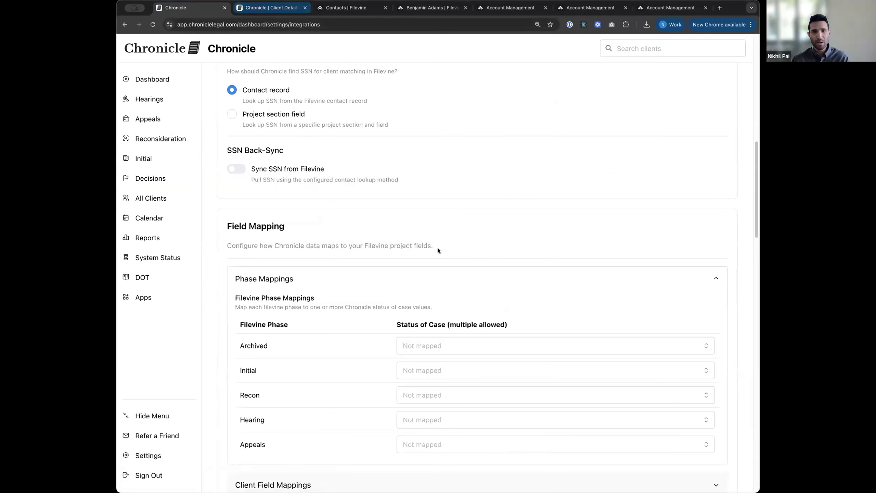
left_click(270, 8)
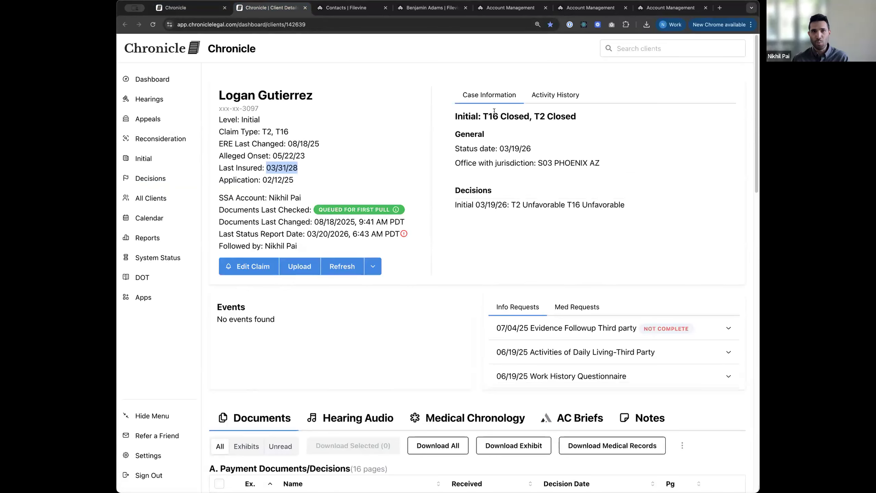
left_click_drag(464, 116, 571, 116)
left_click(510, 111)
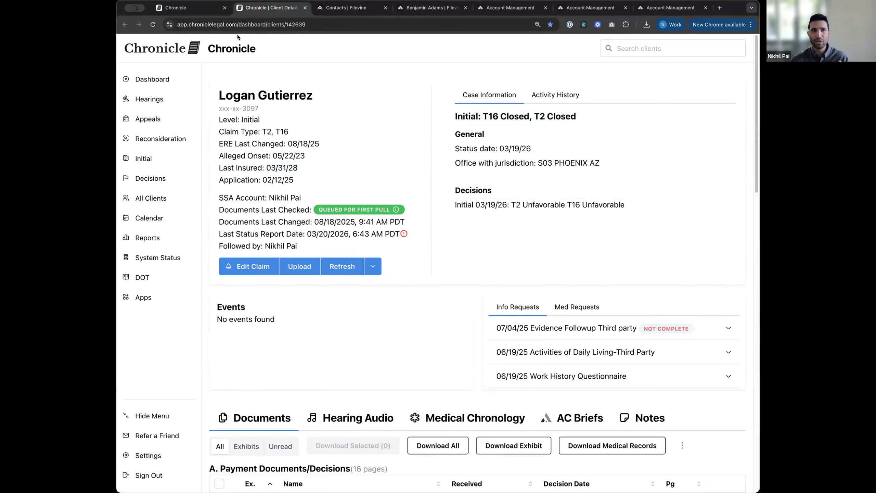
left_click(194, 10)
scroll(462, 229, "down", 3)
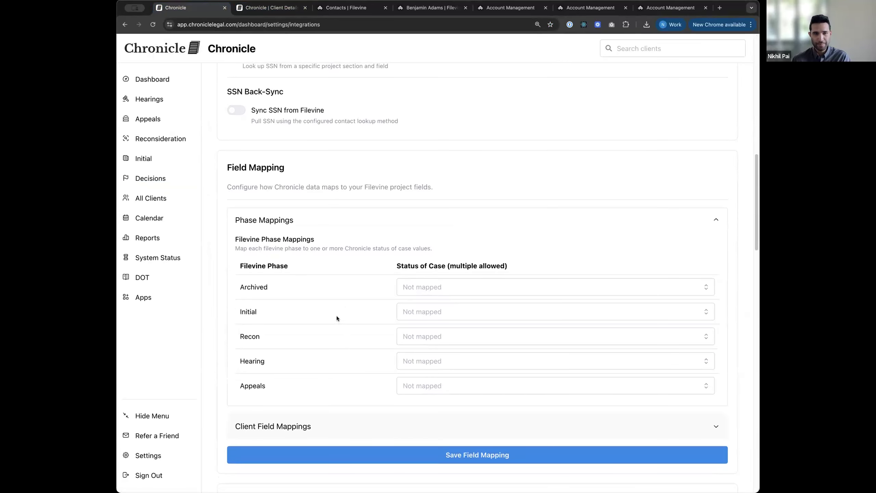
scroll(337, 316, "down", 1)
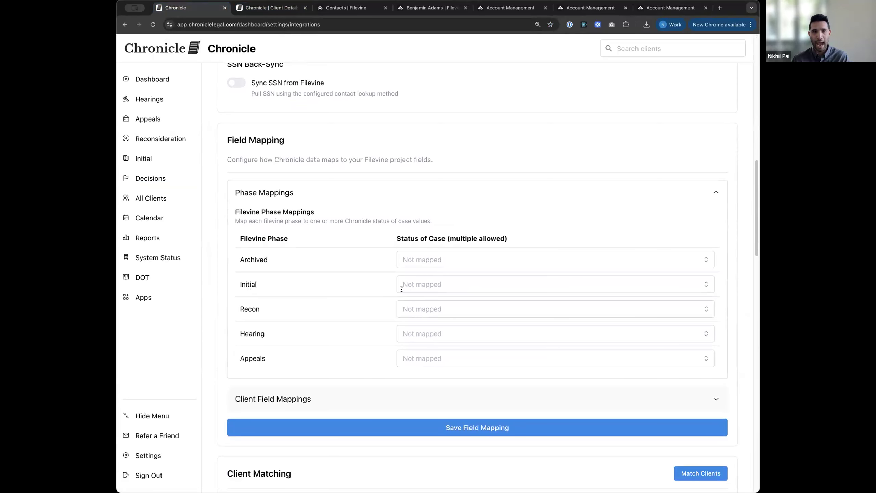
Step: Pick the Open case status for the Initial and Recon phases
left_click(432, 284)
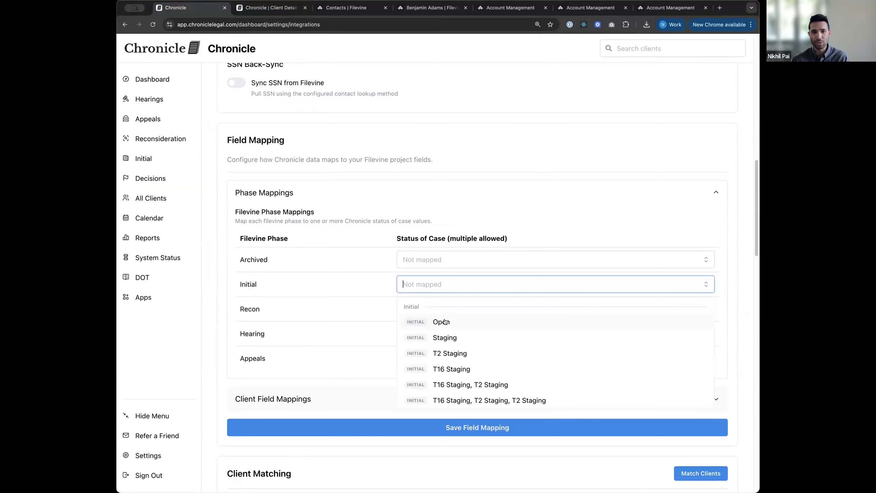
left_click(445, 321)
left_click(325, 293)
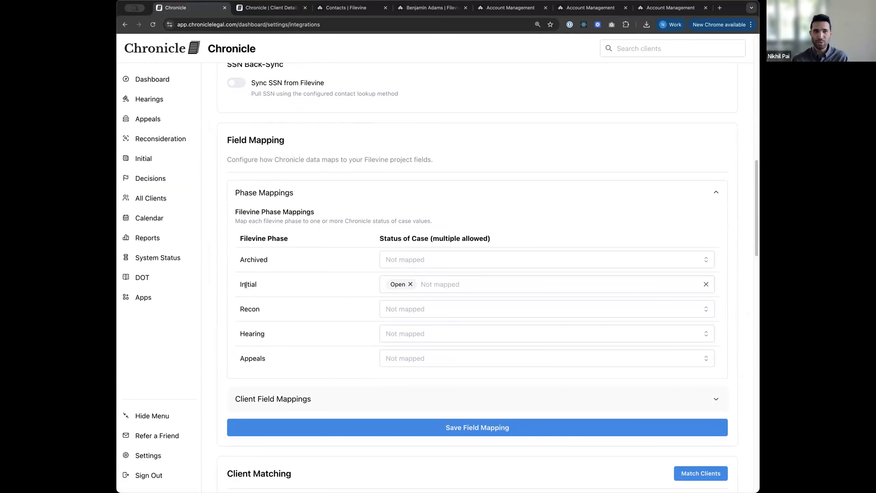
left_click(418, 305)
scroll(438, 367, "down", 5)
scroll(437, 367, "down", 15)
scroll(443, 357, "up", 2)
left_click(452, 348)
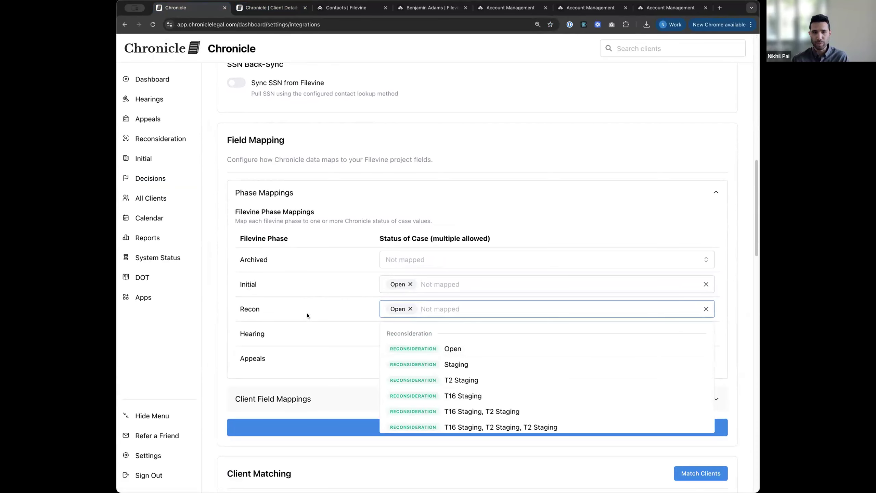
left_click(307, 313)
scroll(306, 313, "down", 2)
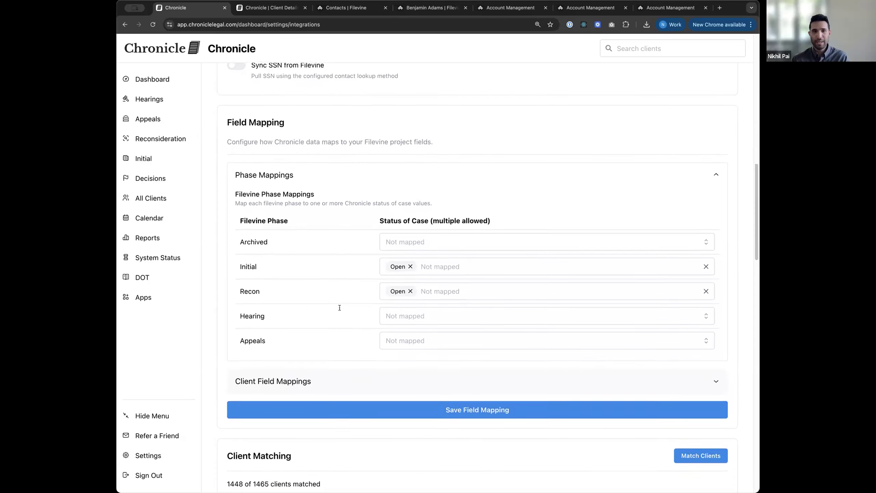
Step: Map the Hearing phase to Scheduled Hearing, found by searching 'sch'
left_click(410, 309)
scroll(455, 365, "down", 10)
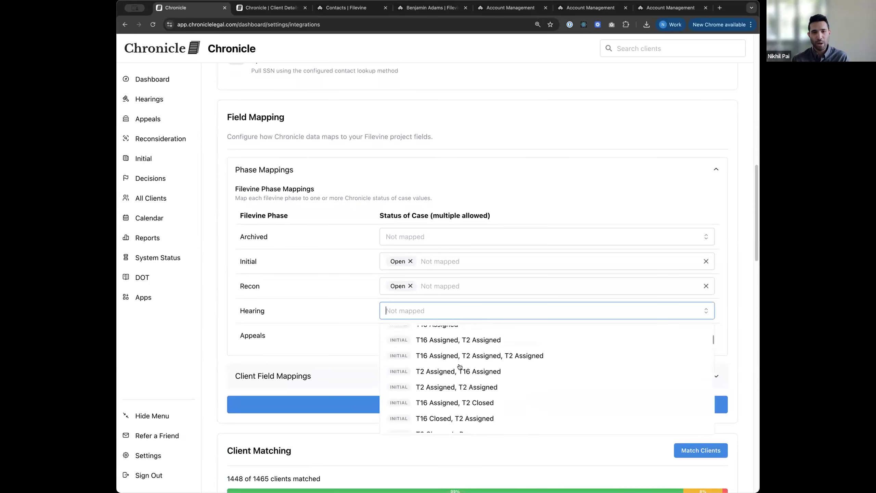
scroll(459, 366, "down", 12)
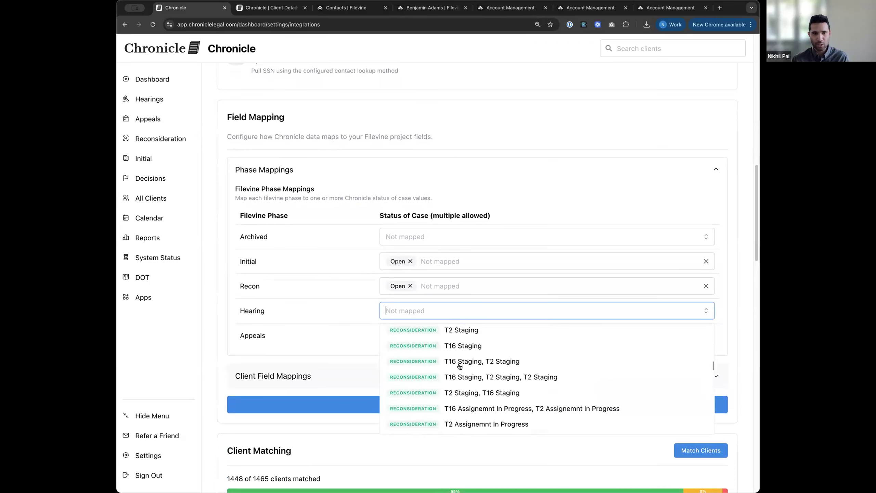
type("sch")
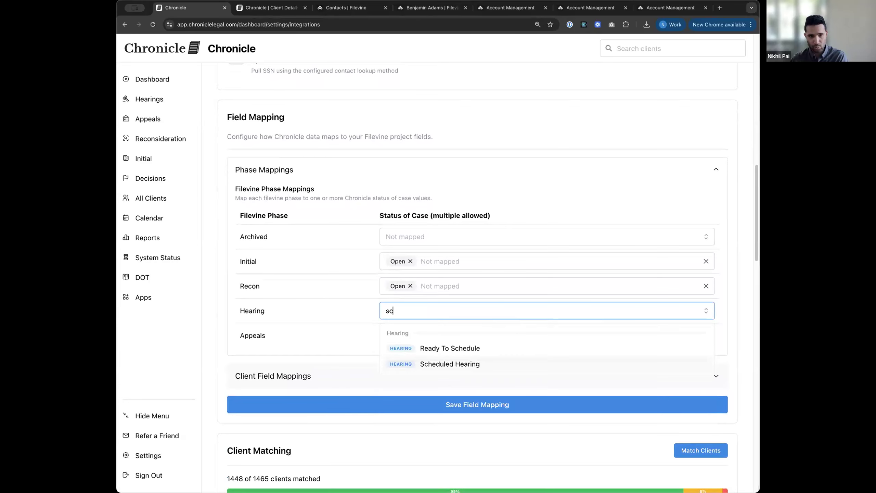
left_click(274, 303)
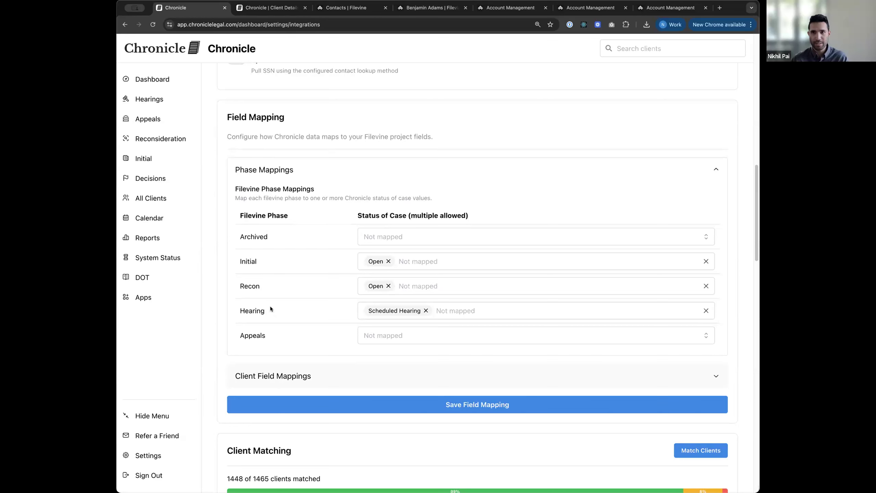
Step: Expand Client Field Mappings showing Last 4 SSN and Status of Case mappings
scroll(270, 309, "down", 1)
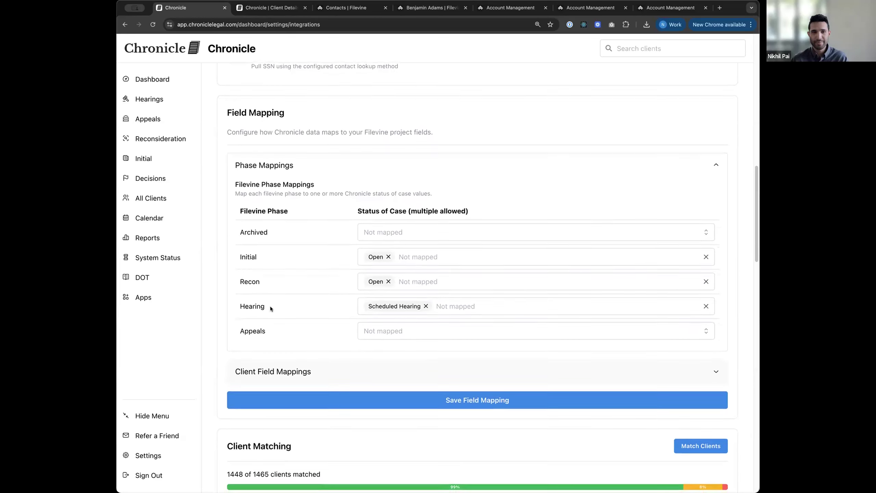
scroll(282, 293, "down", 1)
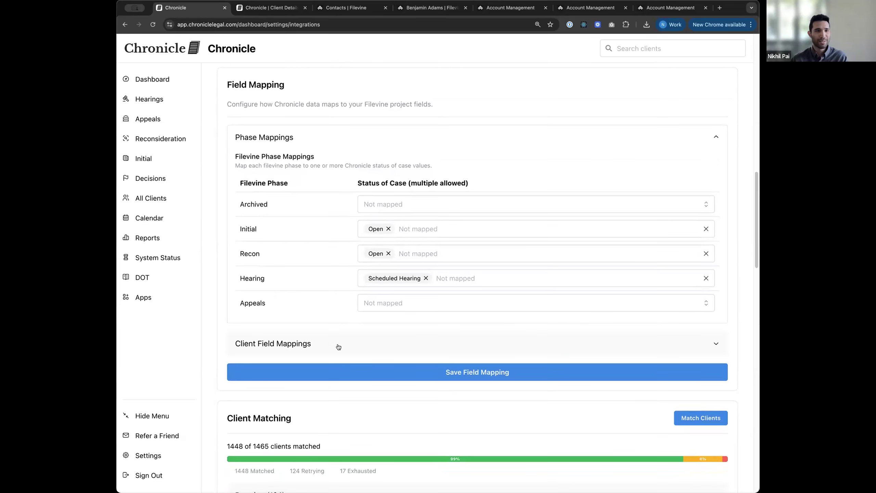
scroll(337, 338, "down", 1)
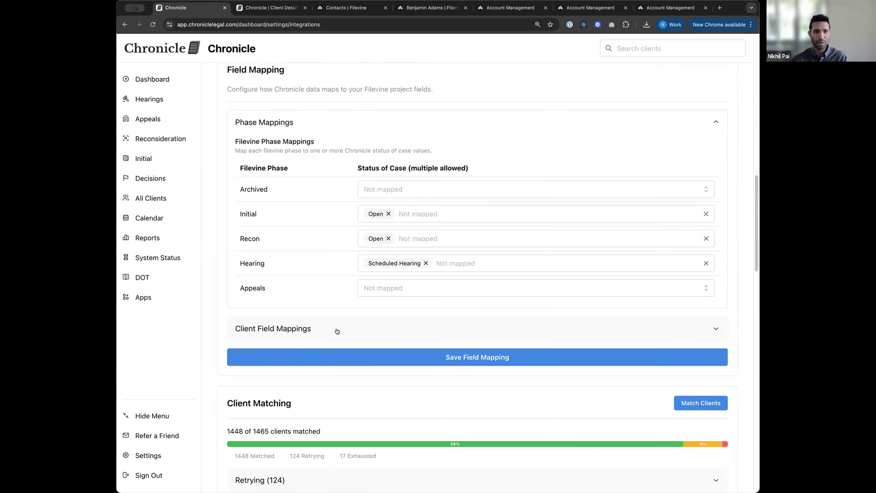
left_click(346, 332)
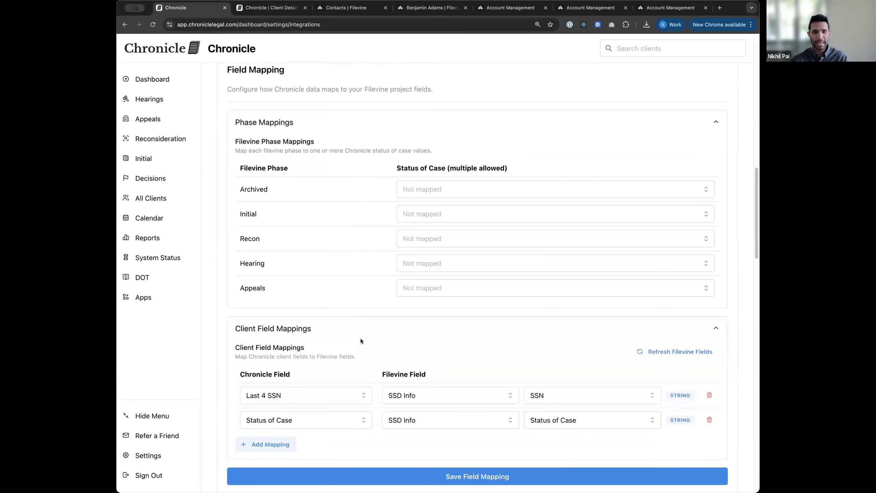
scroll(360, 338, "down", 1)
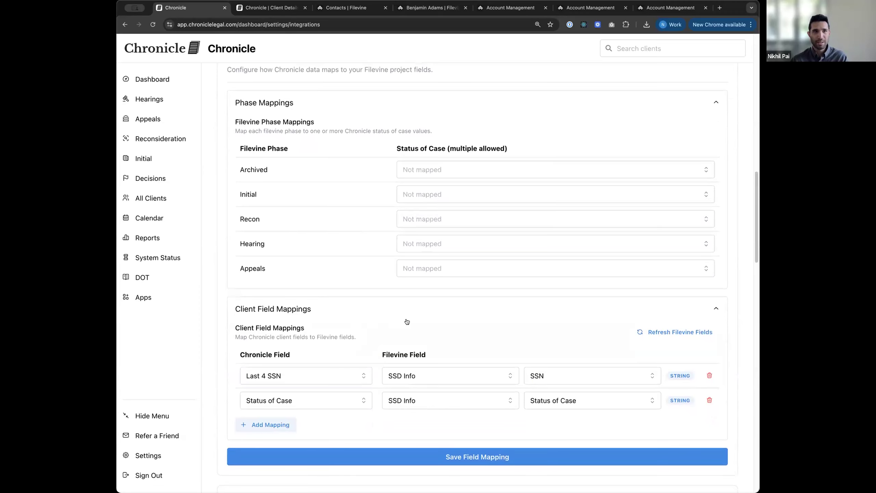
Step: Check the client's Status of Case field and Hearing section in Filevine
left_click(432, 6)
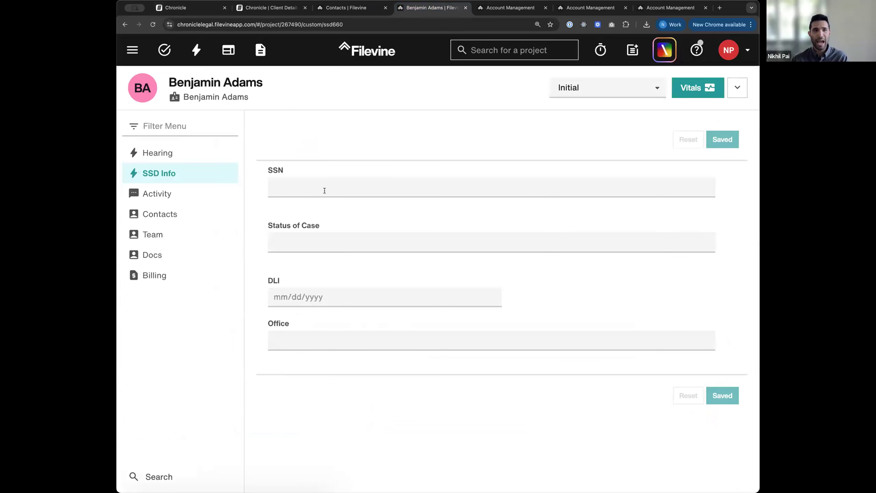
left_click(316, 246)
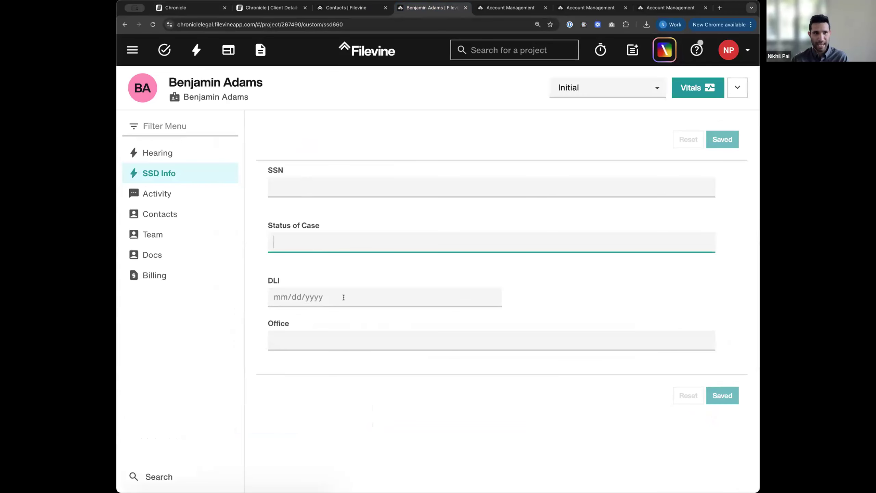
left_click(184, 154)
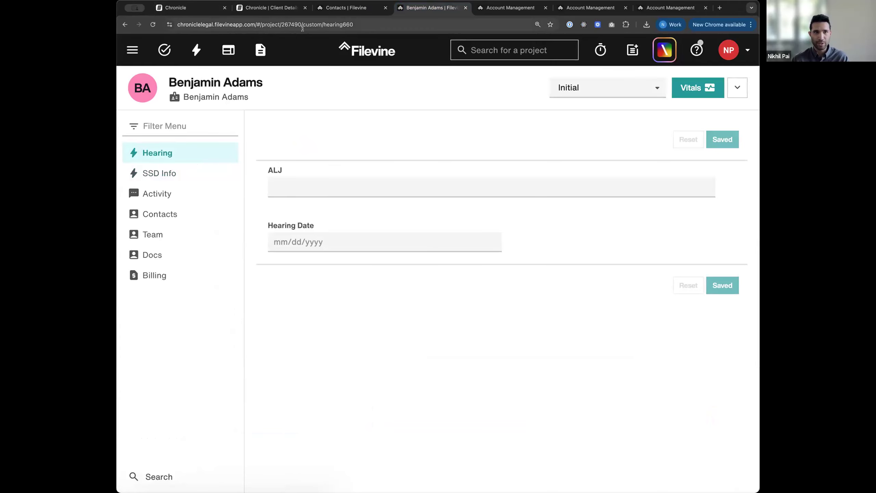
Step: Close the Filevine contacts tab and return to Chronicle's integration settings
left_click(194, 11)
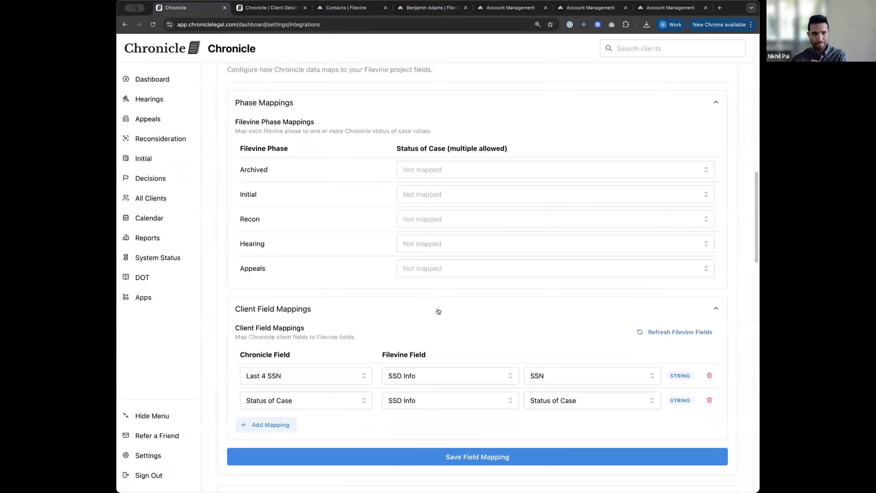
scroll(365, 300, "down", 1)
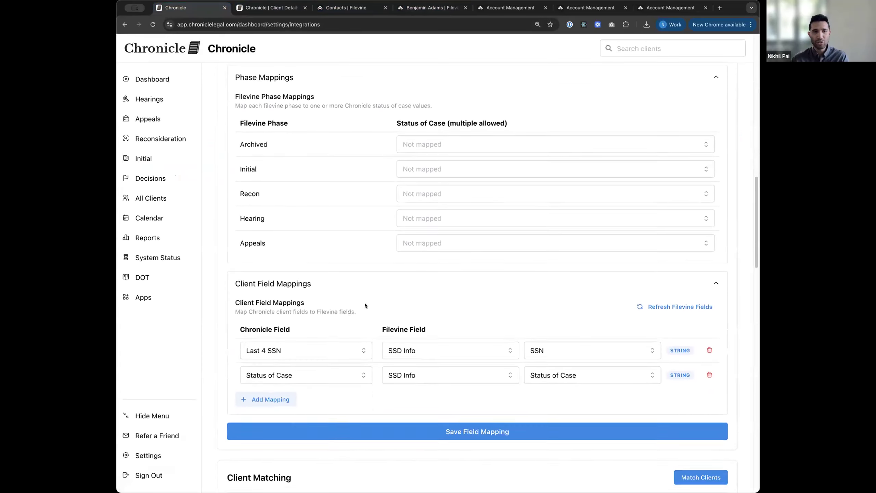
left_click(266, 10)
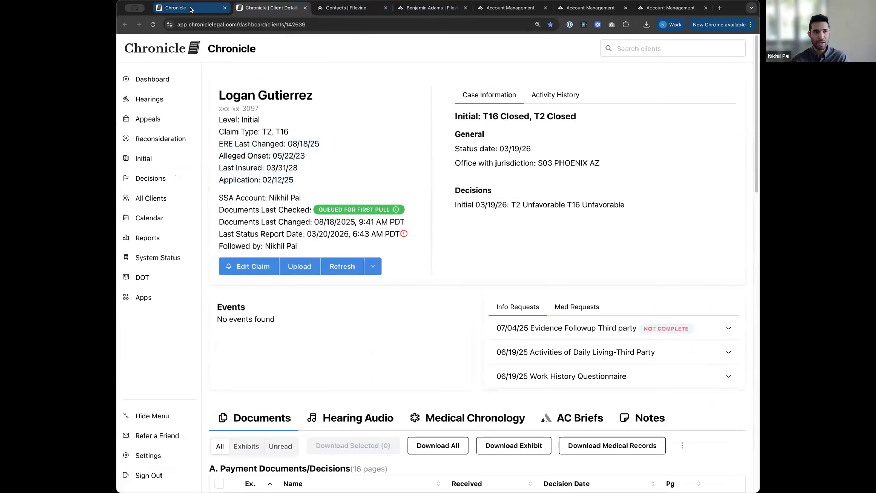
left_click(346, 7)
left_click(421, 11)
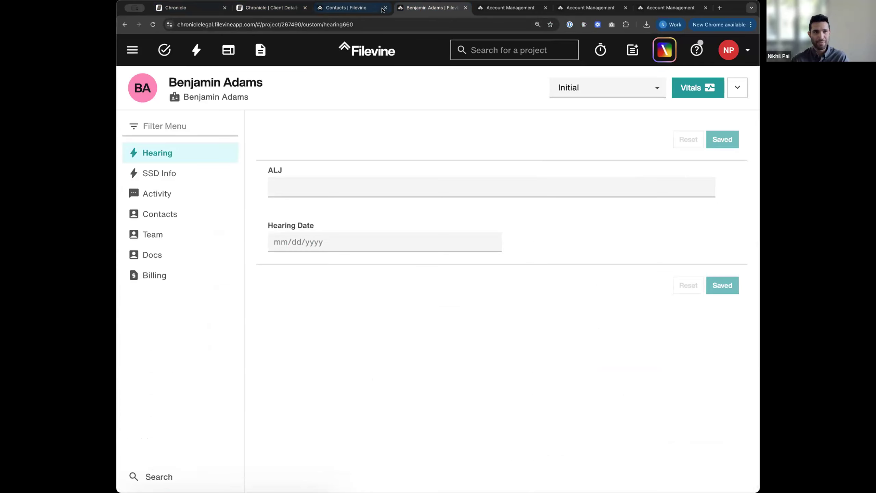
left_click(385, 7)
left_click(186, 8)
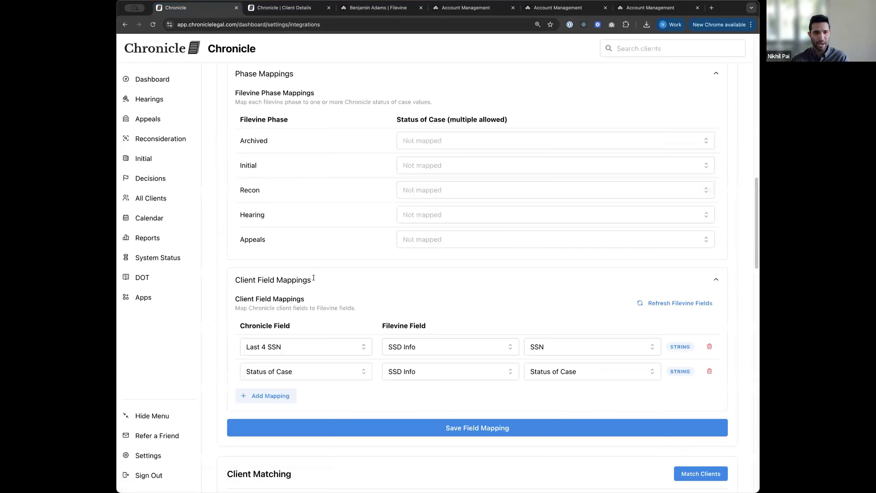
Step: Add a client field mapping from Date Last Insured (DLI) to Filevine SSD Info DLI
scroll(276, 348, "down", 1)
left_click(270, 379)
scroll(303, 369, "down", 1)
left_click(362, 367)
scroll(317, 435, "down", 1)
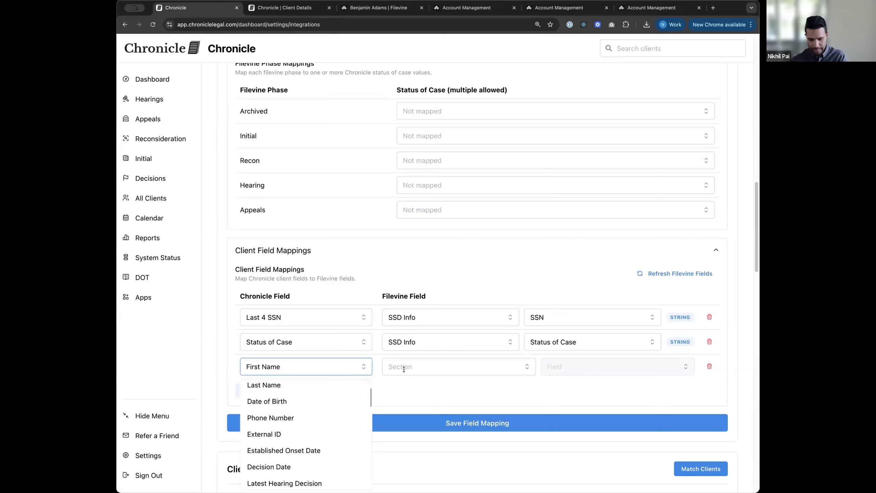
type("dli")
key("super+a")
type("d;")
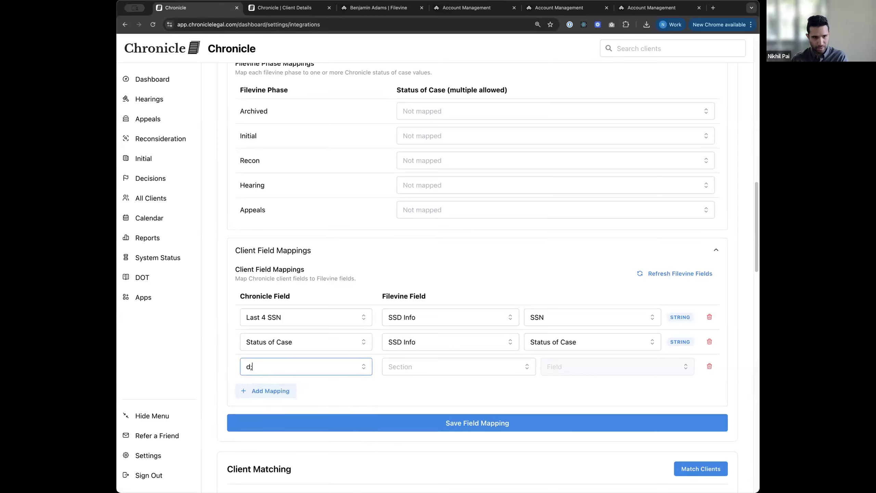
key("BackSpace")
type("li")
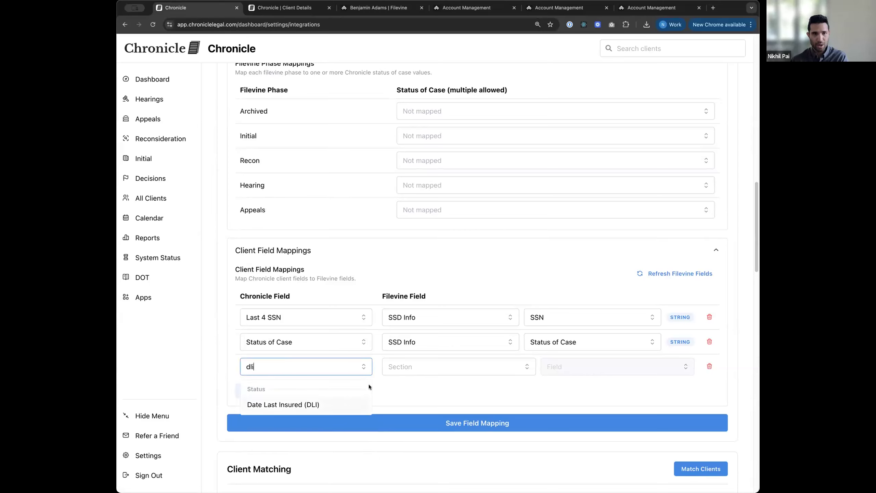
key("Return")
left_click(476, 366)
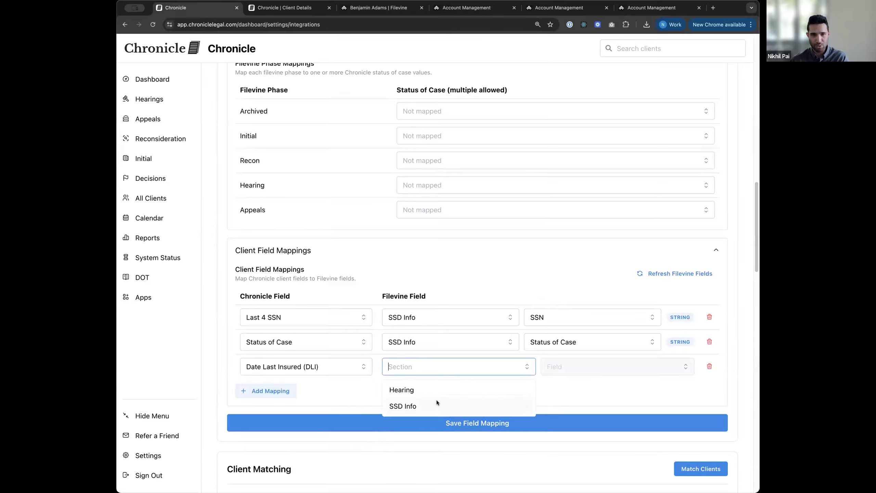
left_click(436, 402)
left_click(552, 369)
left_click(562, 421)
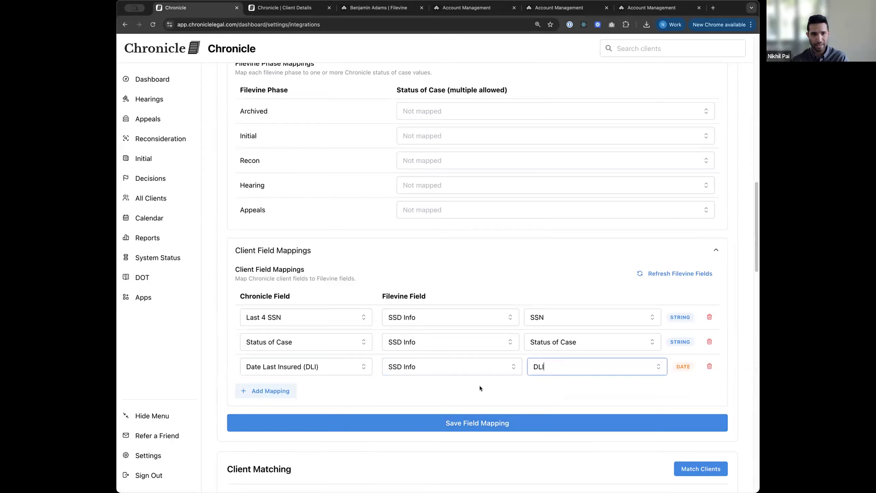
Step: Map ALJ Full Name to Filevine's Hearing ALJ field and save the mappings
left_click(272, 390)
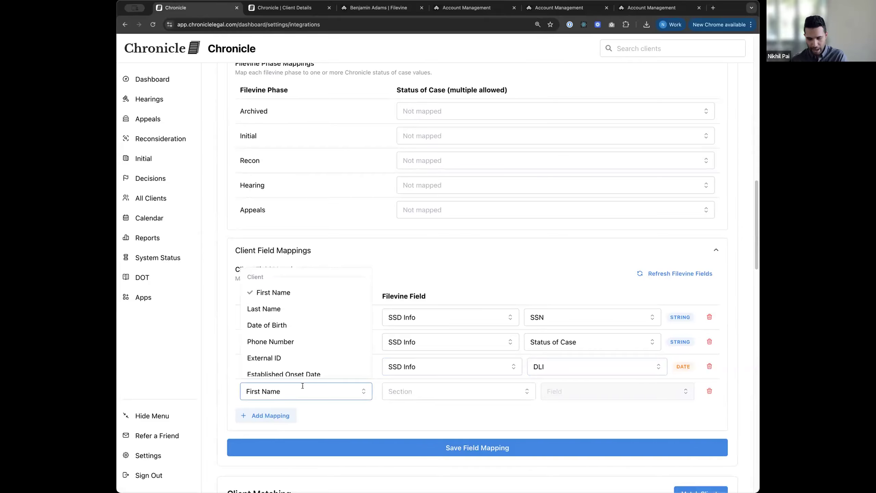
type("al")
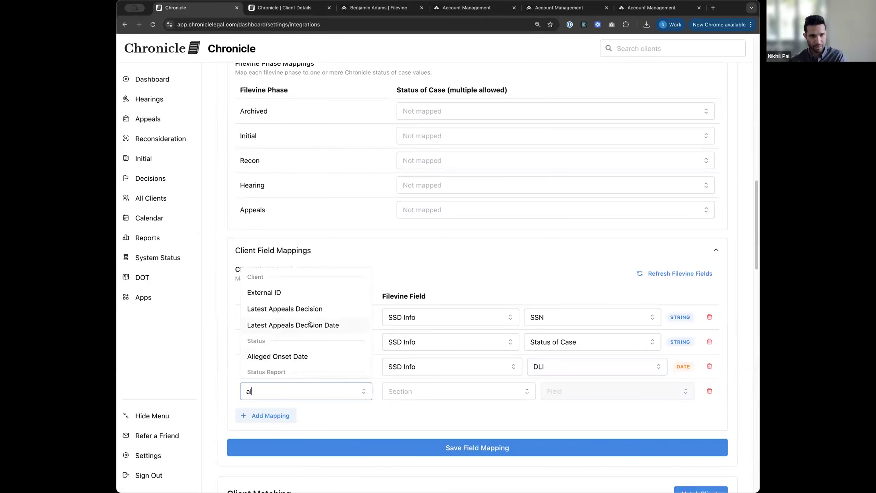
type("j")
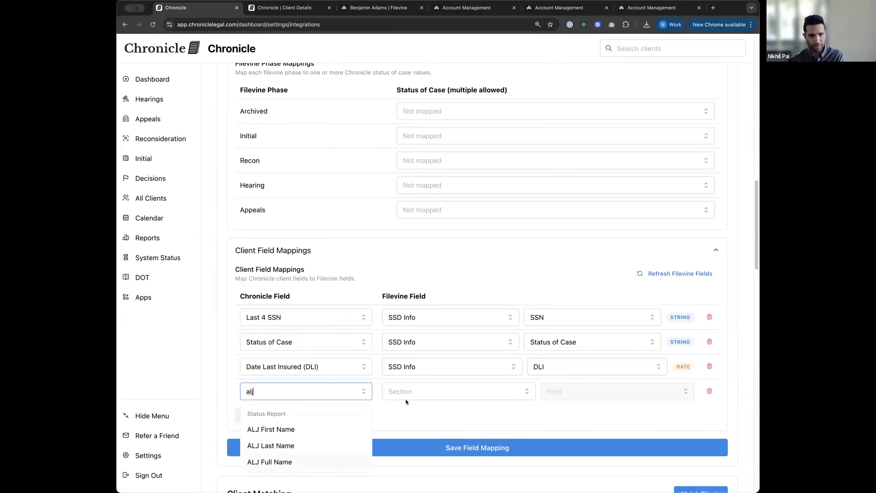
key("Return")
left_click(442, 392)
key("Return")
left_click(590, 389)
left_click(551, 413)
left_click(516, 443)
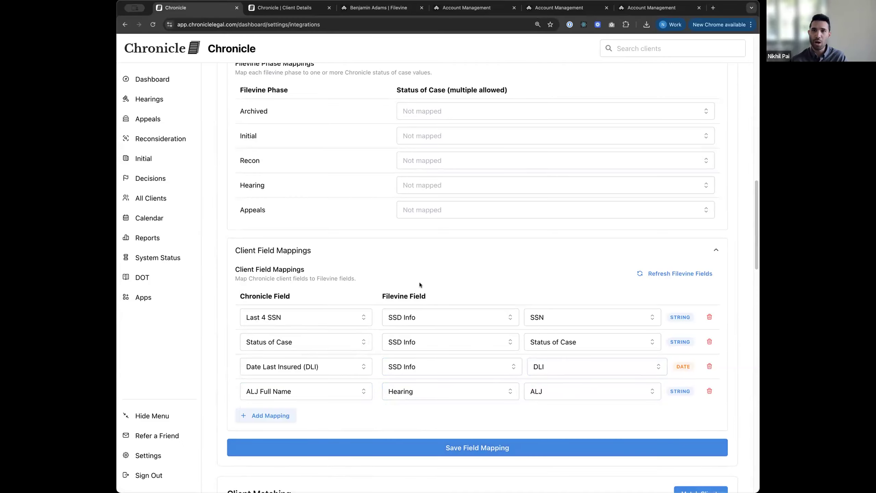
scroll(419, 285, "down", 1)
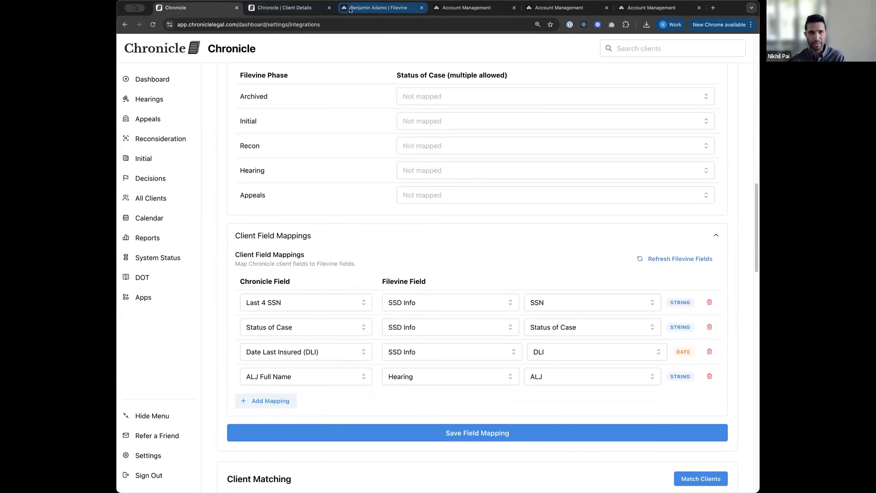
Step: View another client's Filevine SSD Info (DLI 03/03/2026, office S03 PHOENIX AZ), then return
left_click(371, 10)
left_click(522, 51)
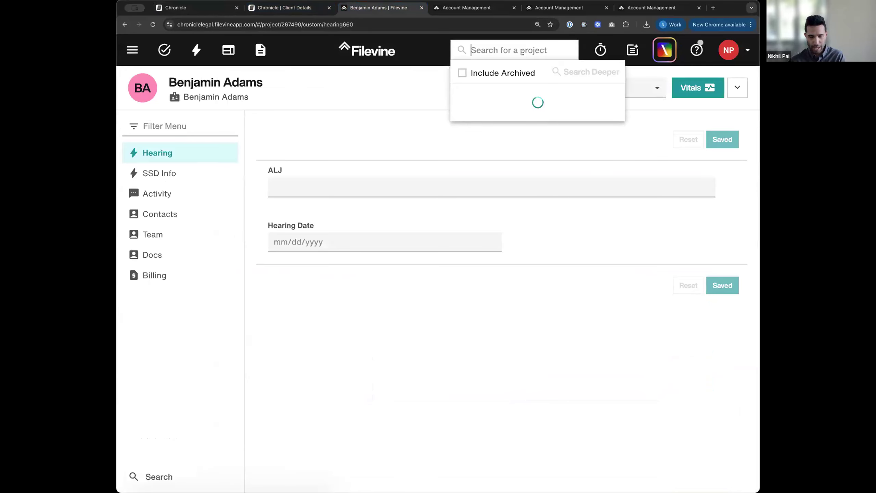
left_click(507, 131)
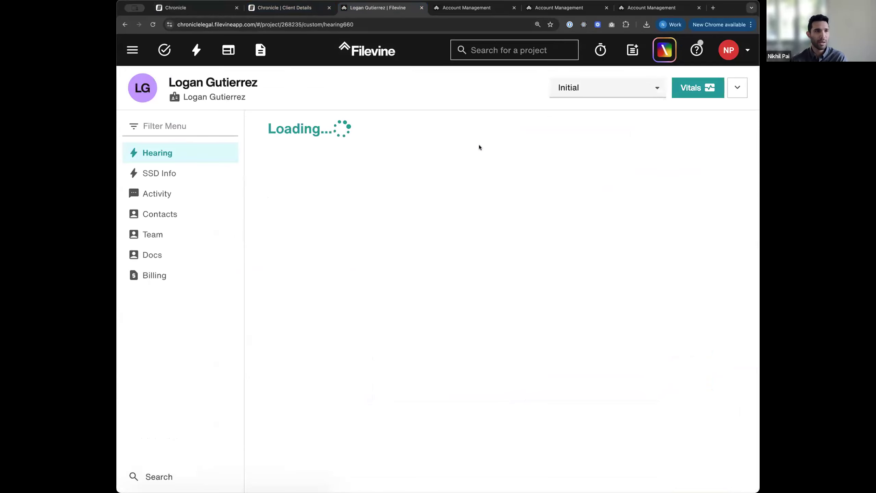
left_click(190, 178)
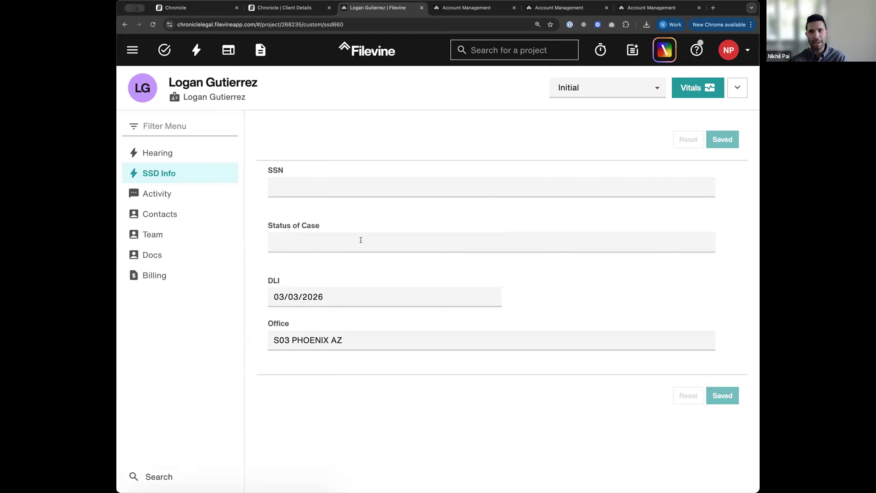
left_click(200, 13)
Step: Toggle Enable document sync to Filevine off and back on, leaving it enabled
scroll(401, 292, "down", 5)
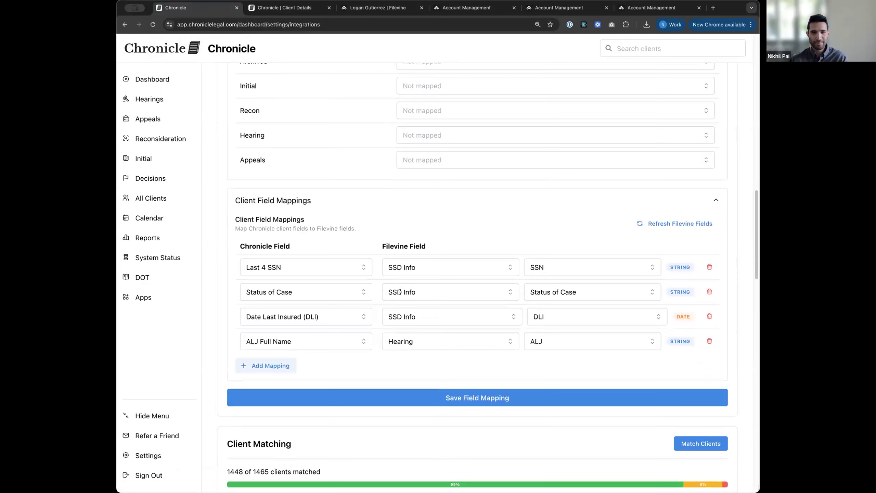
scroll(401, 293, "down", 10)
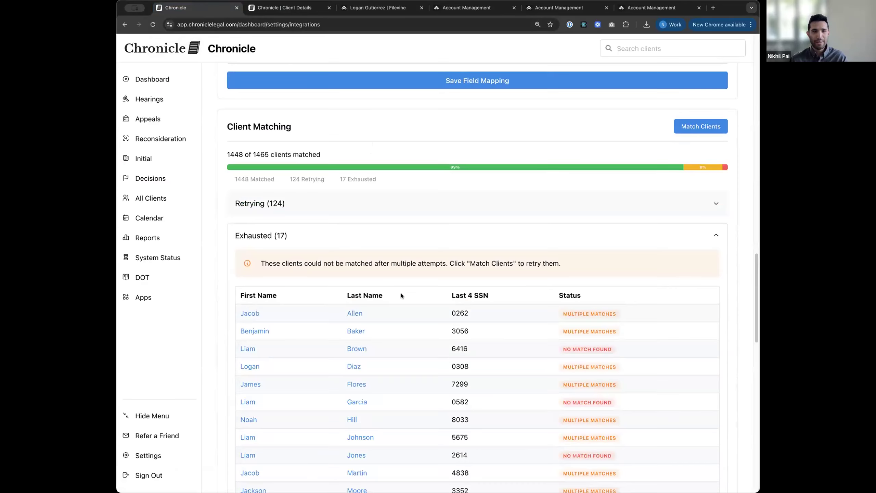
scroll(415, 276, "down", 10)
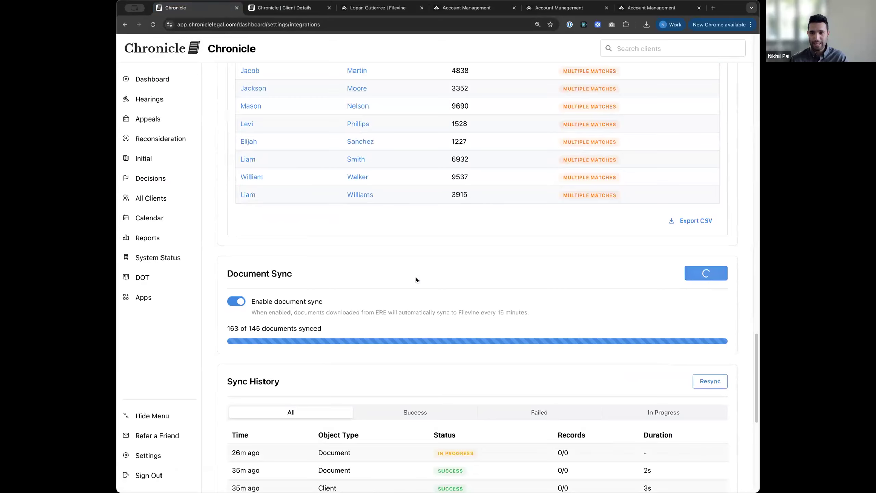
scroll(417, 279, "down", 5)
scroll(404, 190, "up", 2)
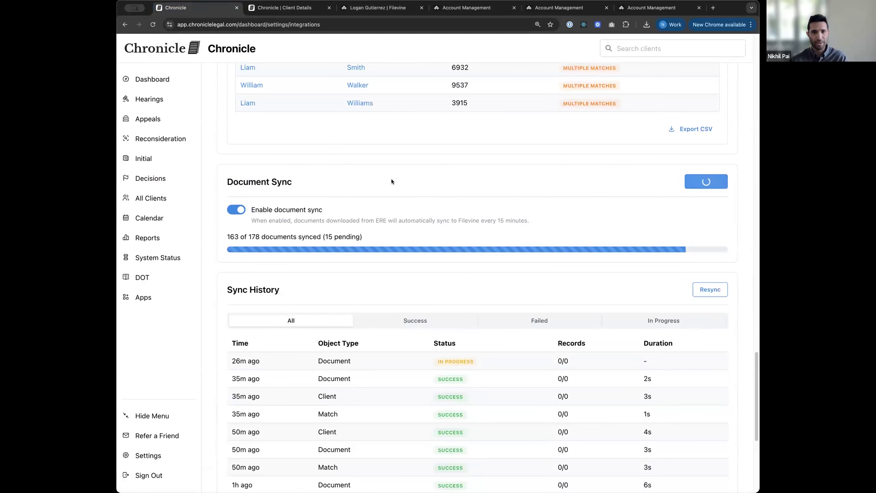
left_click(238, 209)
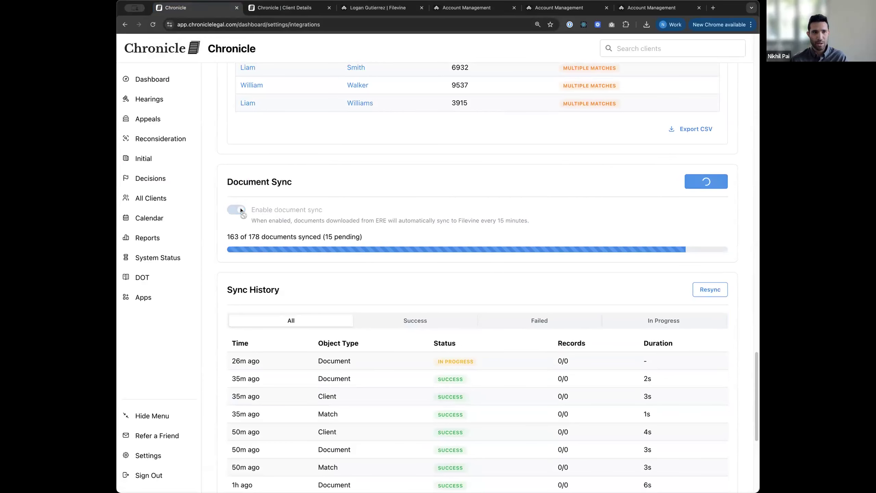
left_click(238, 209)
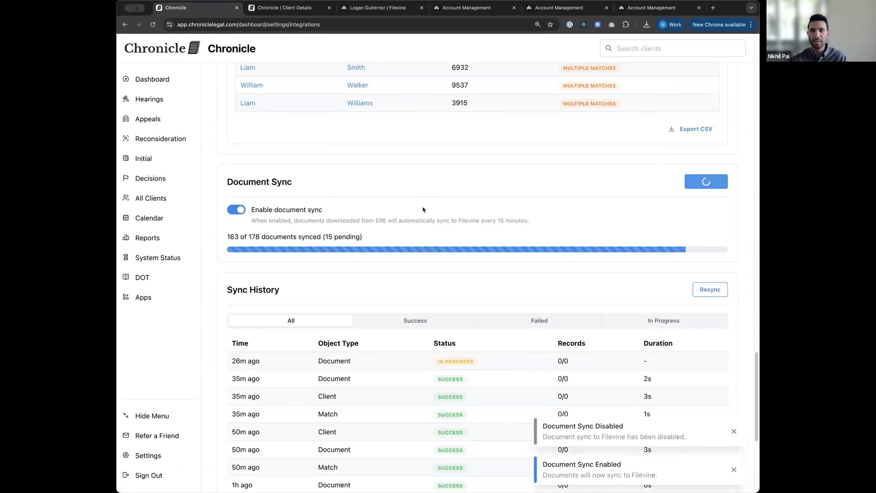
Step: Glance at Chronicle's client details, then switch to the client's Filevine project
left_click(285, 7)
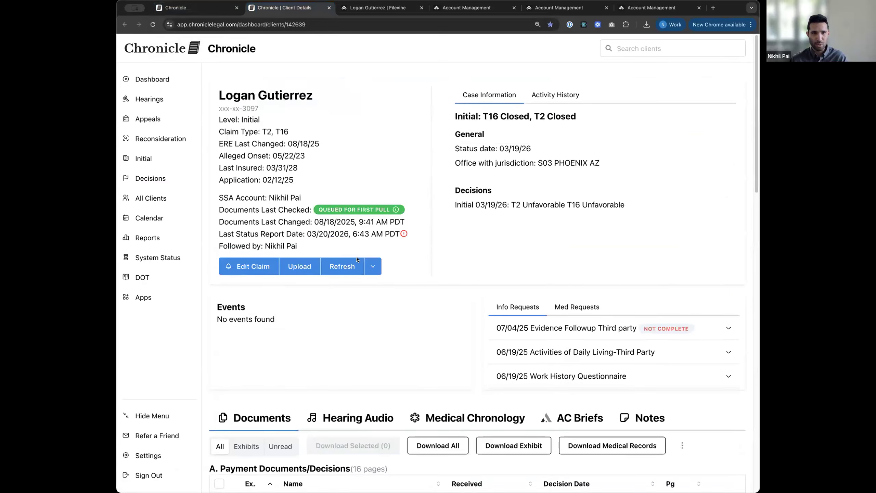
scroll(466, 363, "down", 1)
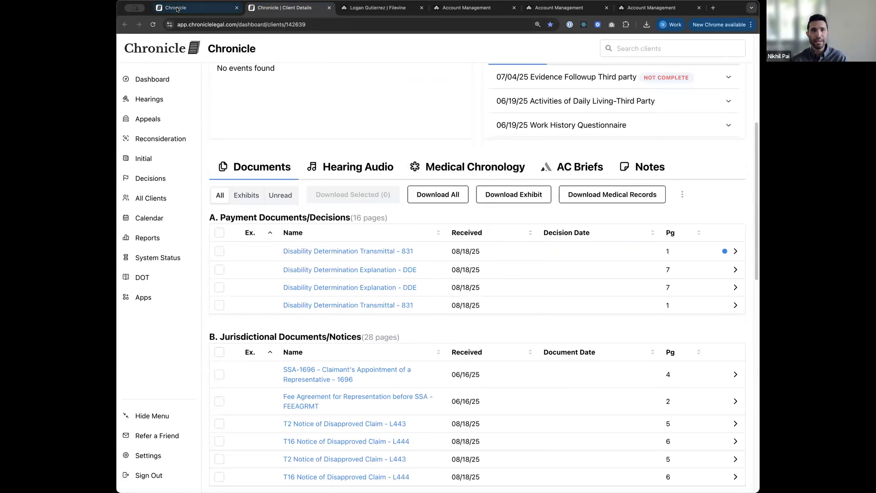
left_click(195, 7)
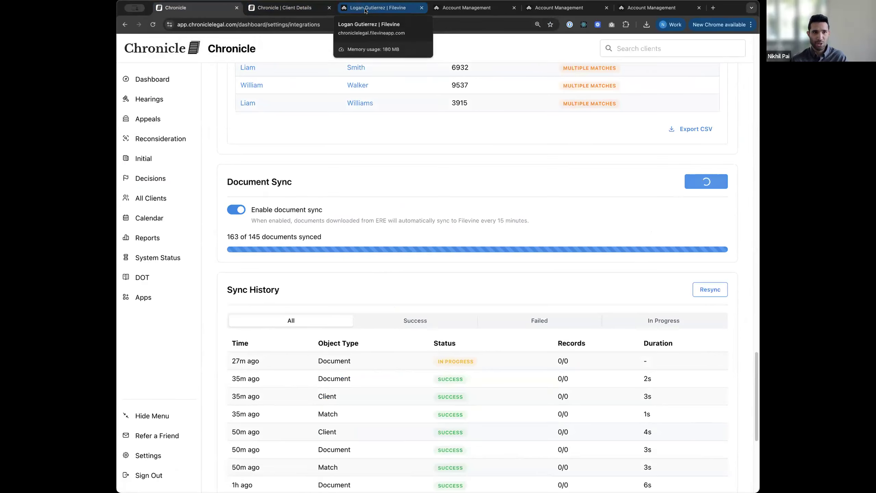
left_click(365, 11)
Step: Open the Chronicle ERE docs folder holding the 19.02 MB PDF, then return to Chronicle
left_click(182, 254)
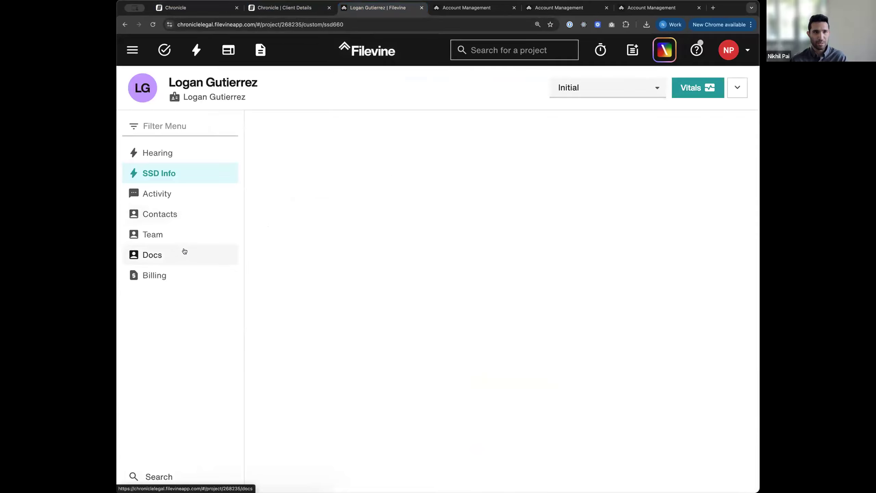
left_click(324, 229)
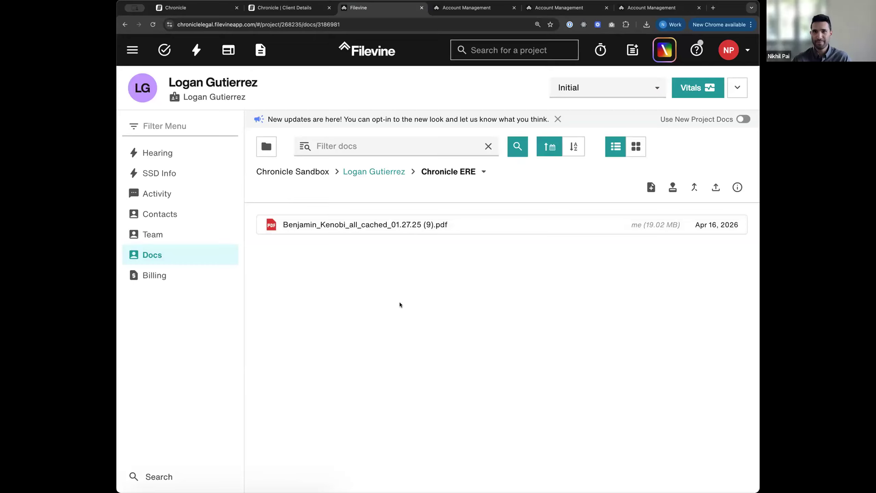
left_click(200, 7)
scroll(385, 259, "down", 5)
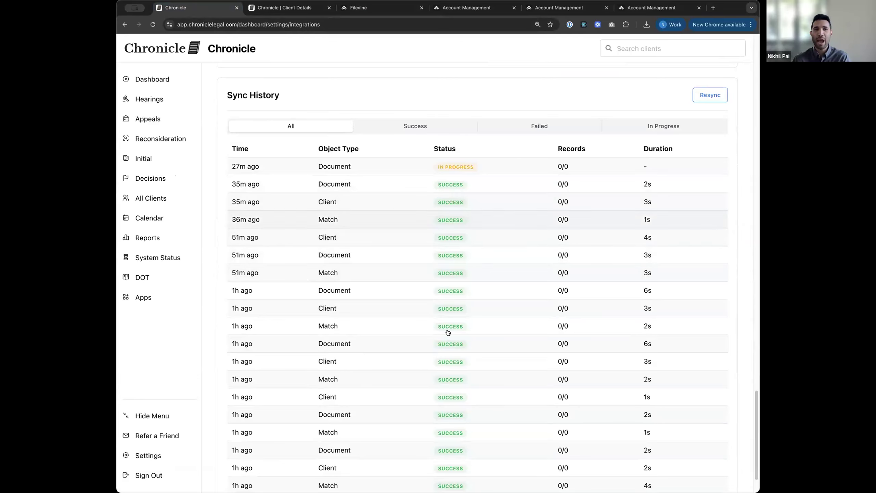
scroll(429, 287, "up", 1)
scroll(429, 288, "up", 1)
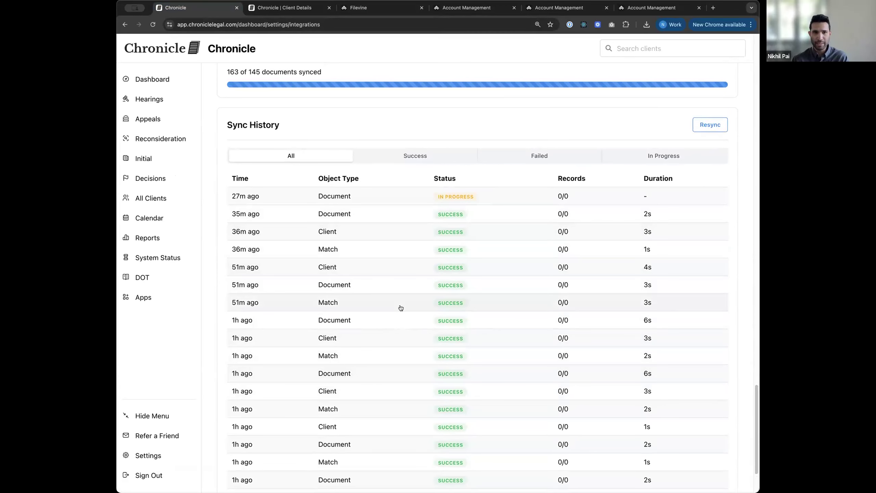
scroll(403, 307, "up", 4)
scroll(404, 306, "up", 1)
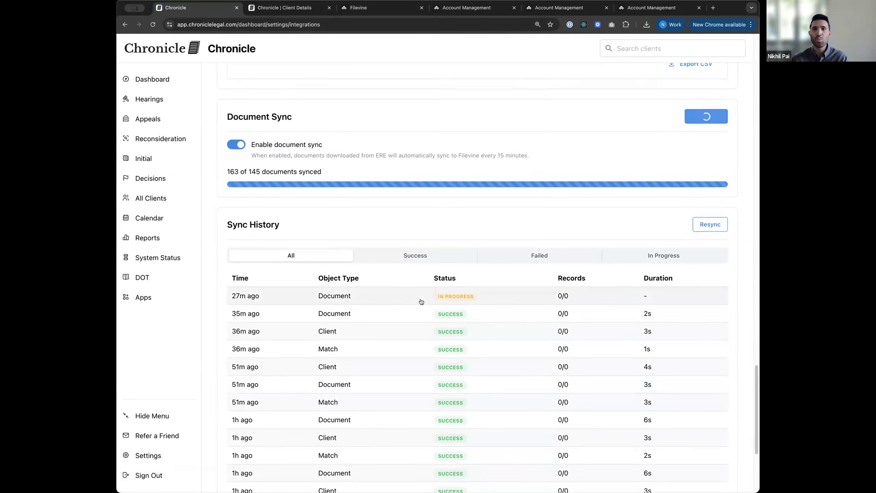
scroll(421, 301, "up", 3)
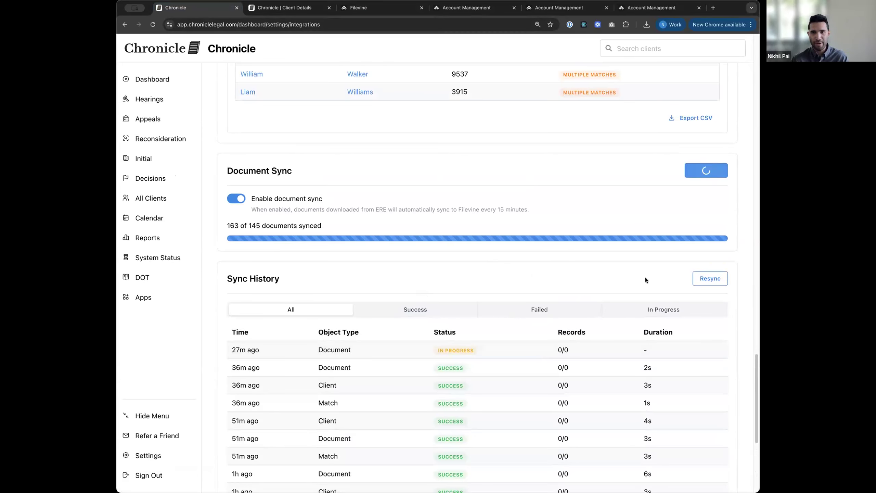
left_click(709, 279)
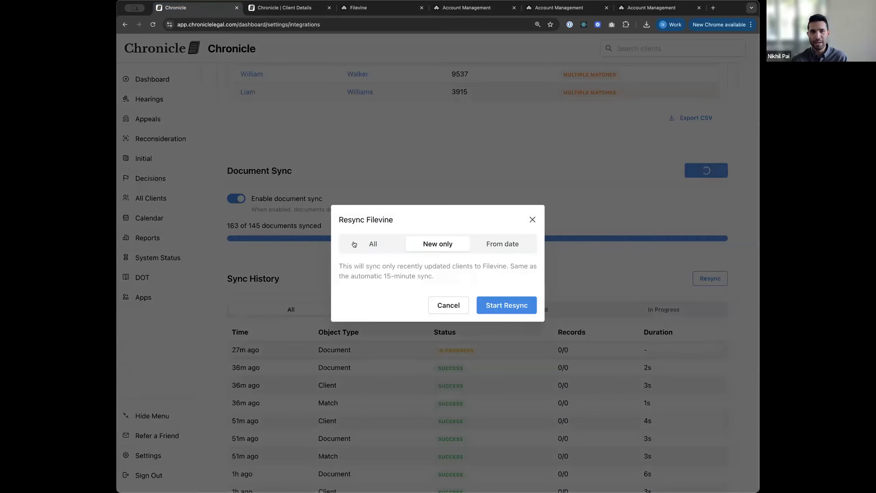
left_click(373, 243)
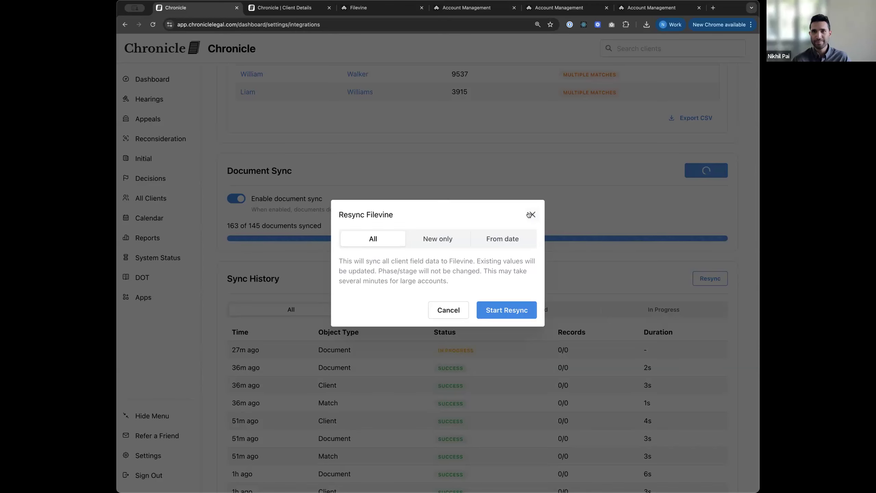
left_click(530, 214)
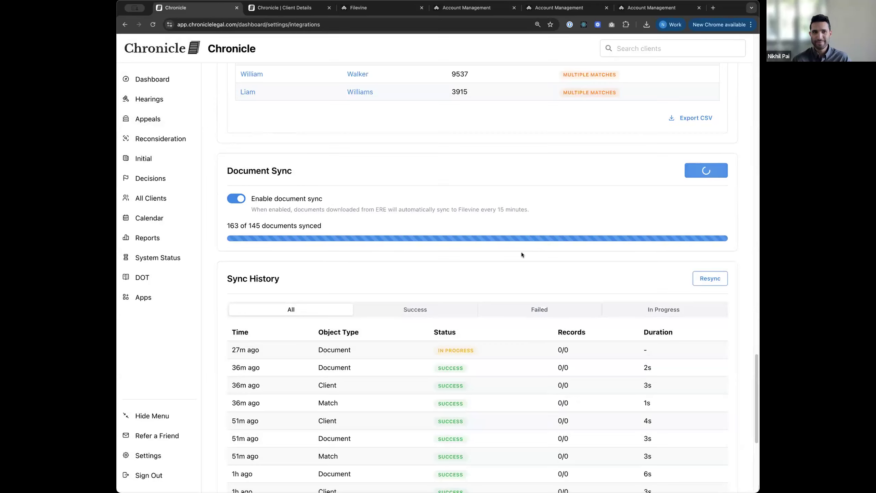
scroll(522, 252, "up", 2)
scroll(521, 254, "up", 1)
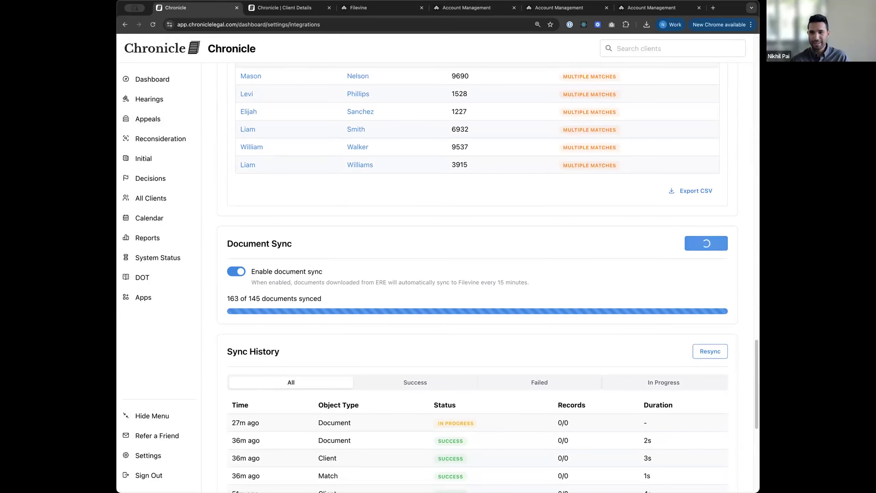